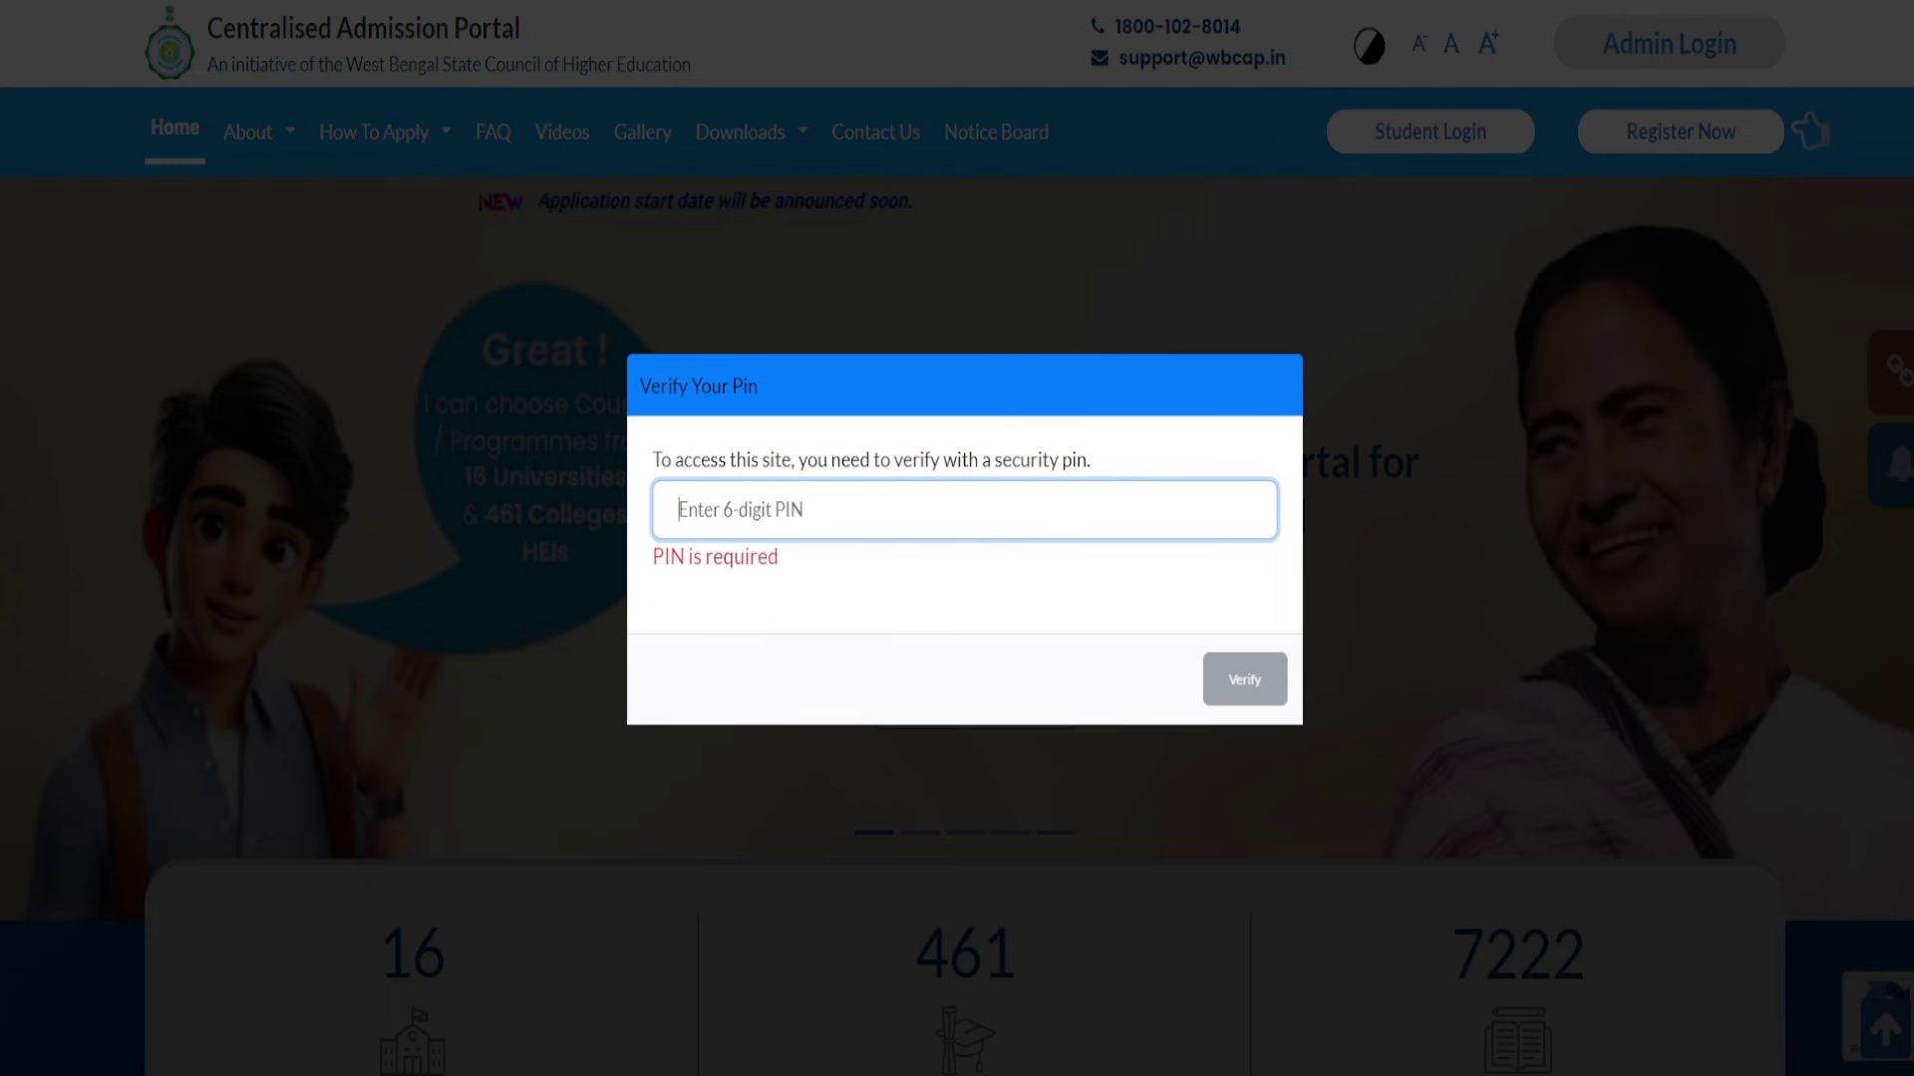
# Enter the 6-digit security PIN to access the site and verify it
pyautogui.click(976, 151)
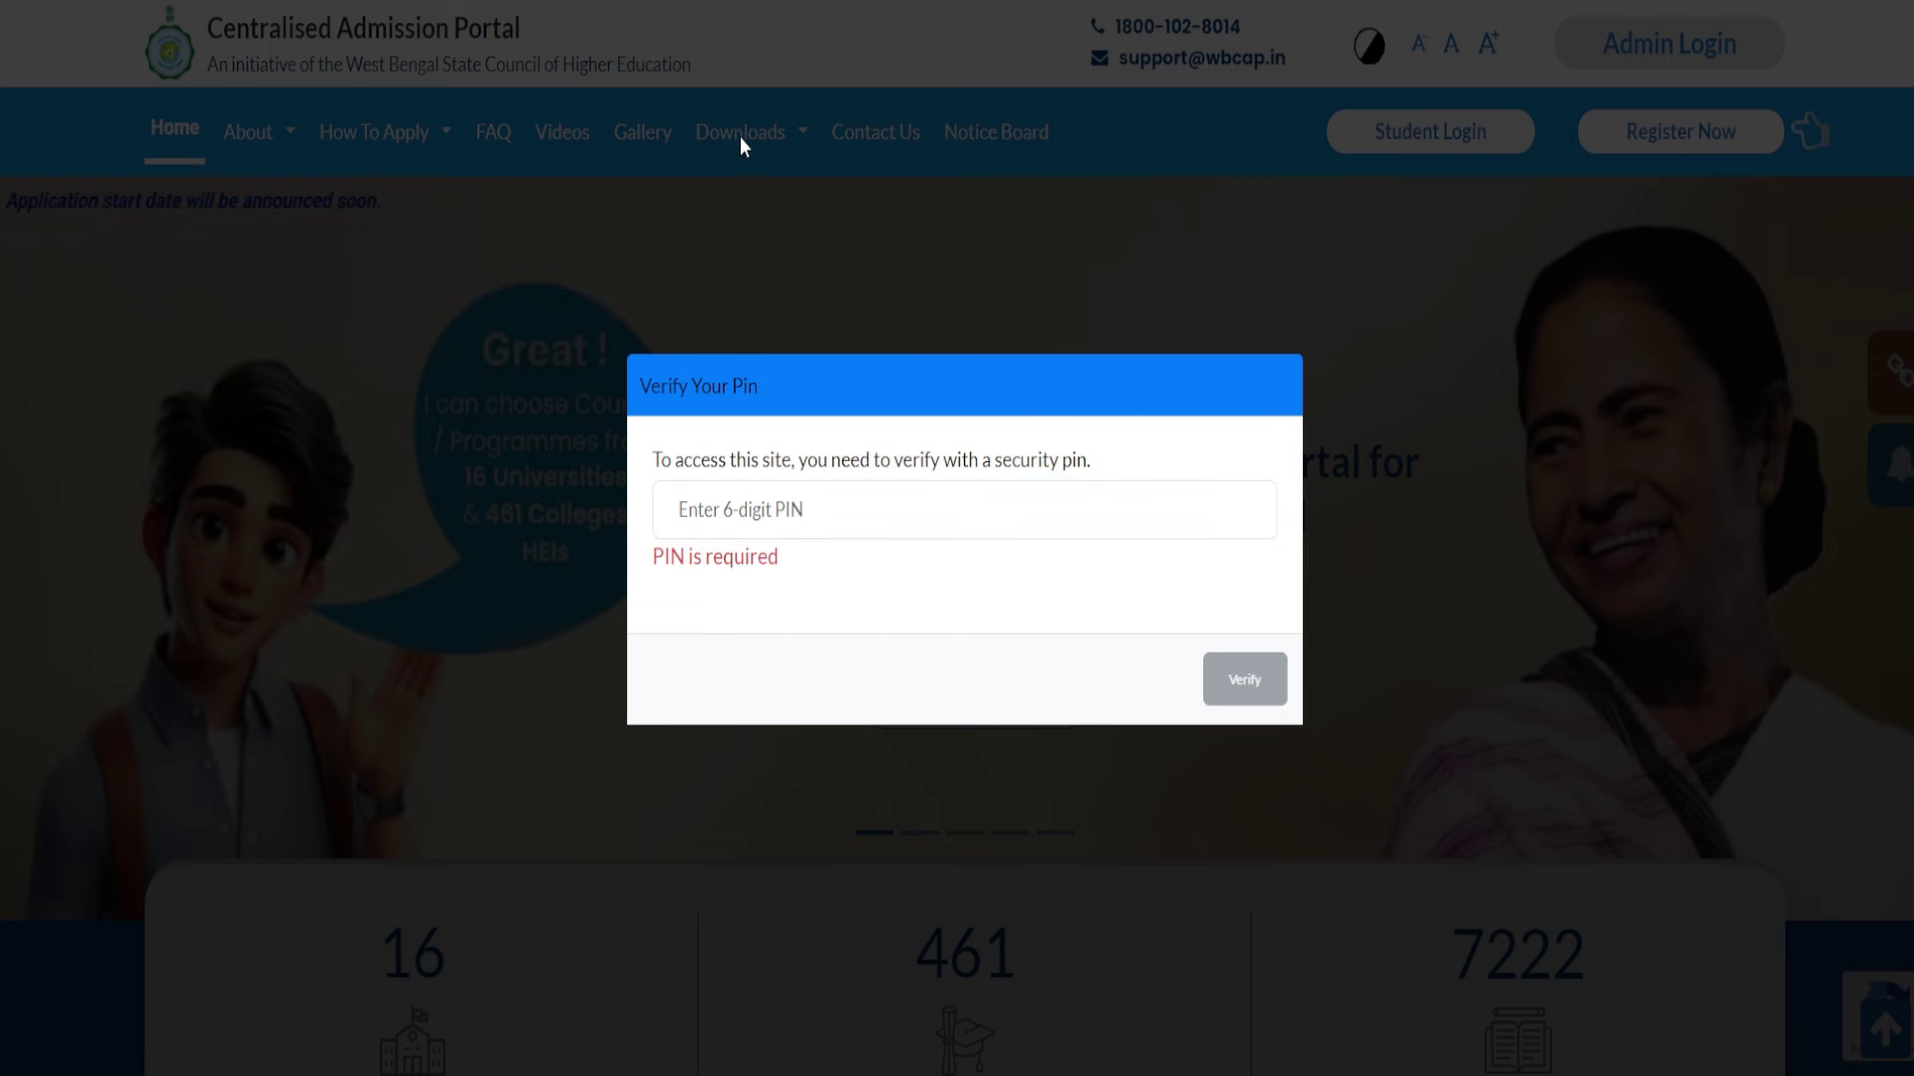
pyautogui.click(799, 510)
pyautogui.hotkey('ctrl', 'v')
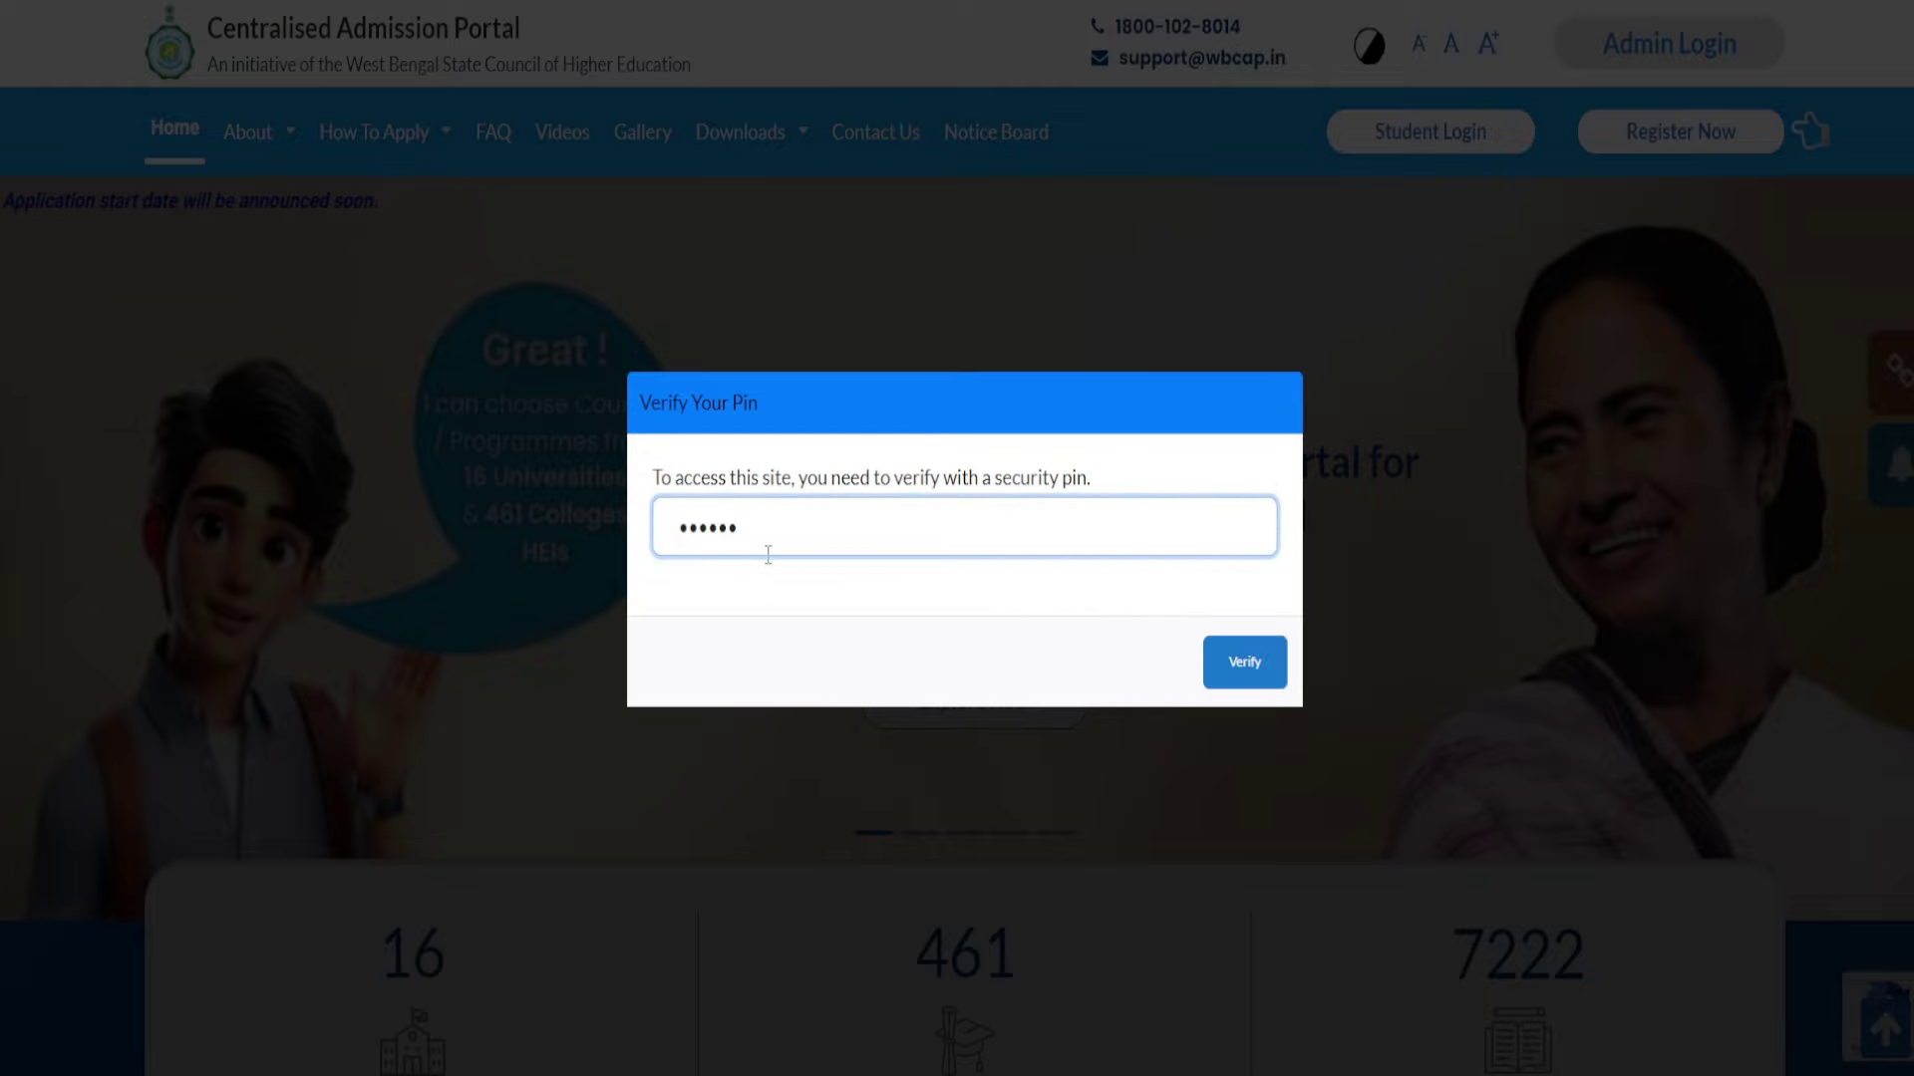
pyautogui.click(1256, 676)
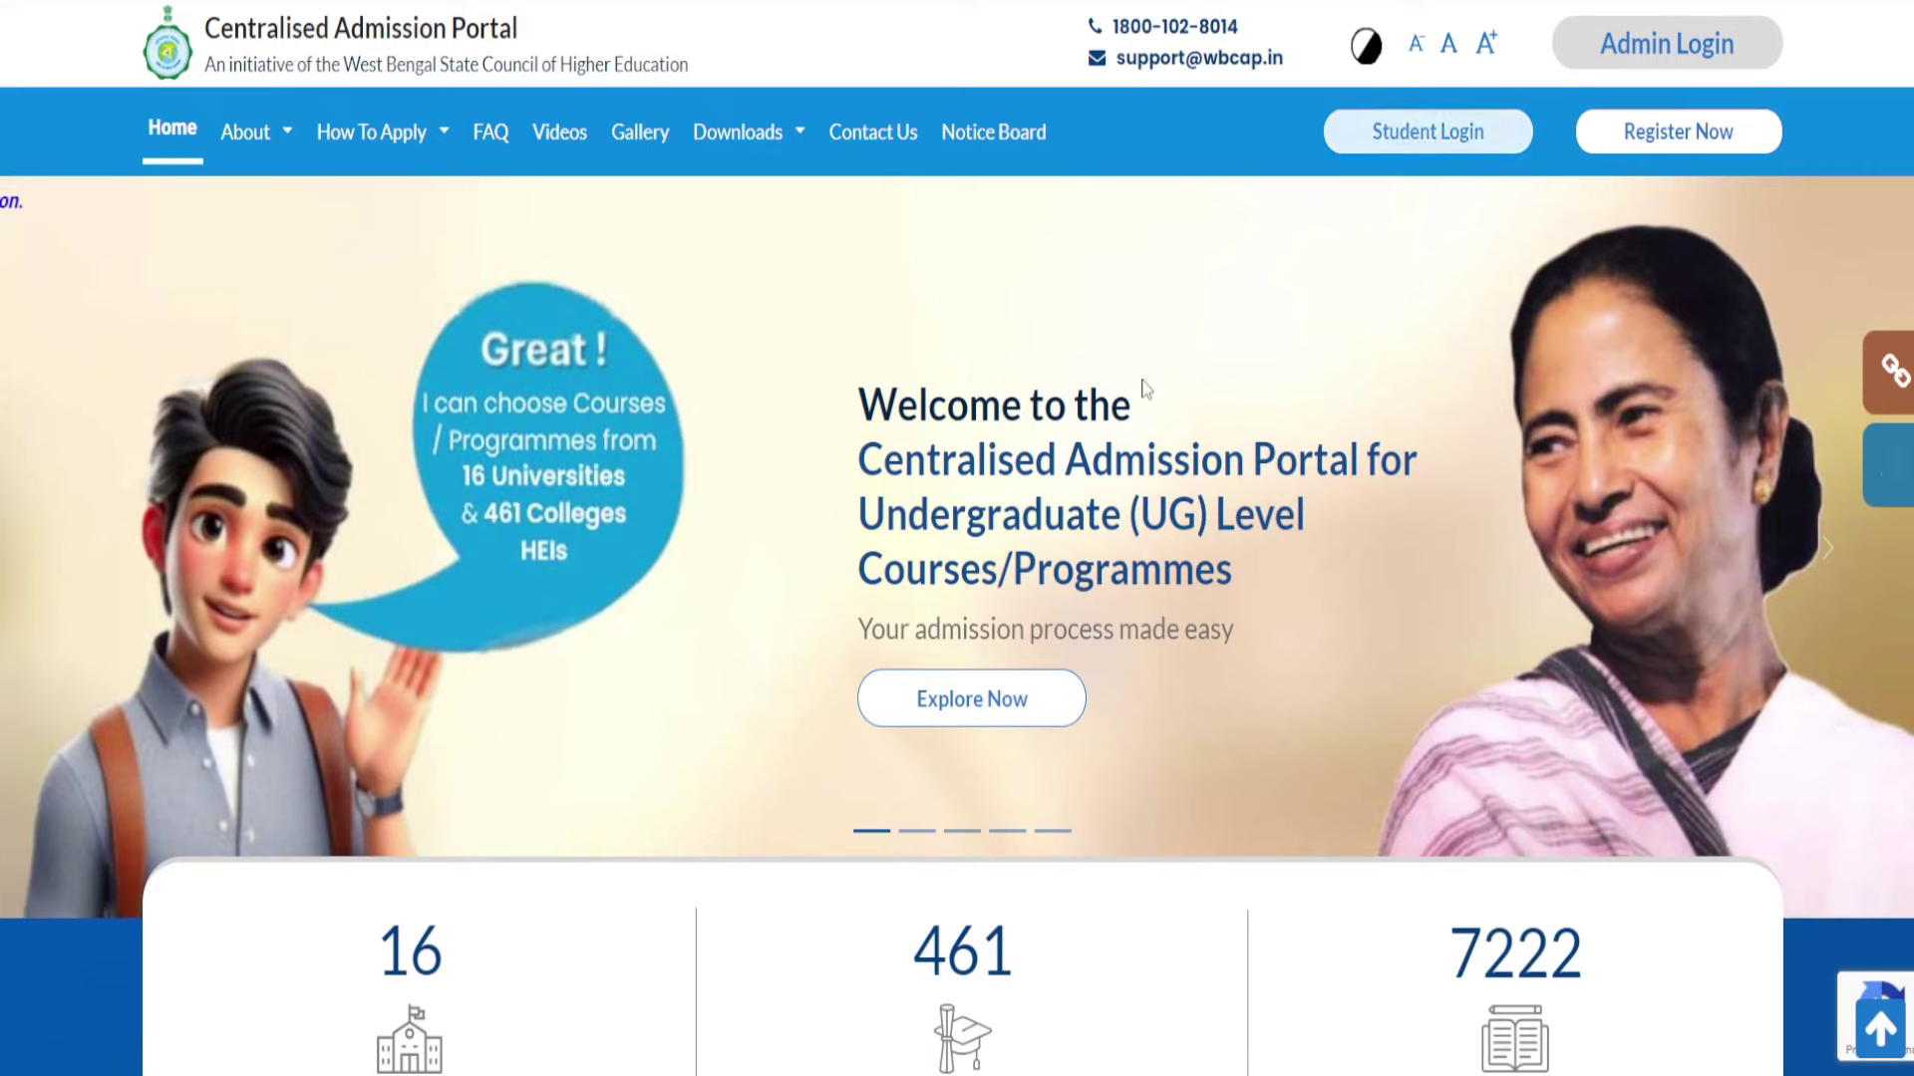
# Look over the portal's home page and the list of available downloads
pyautogui.scroll(-7, 1067, 567)
pyautogui.scroll(7, 1068, 566)
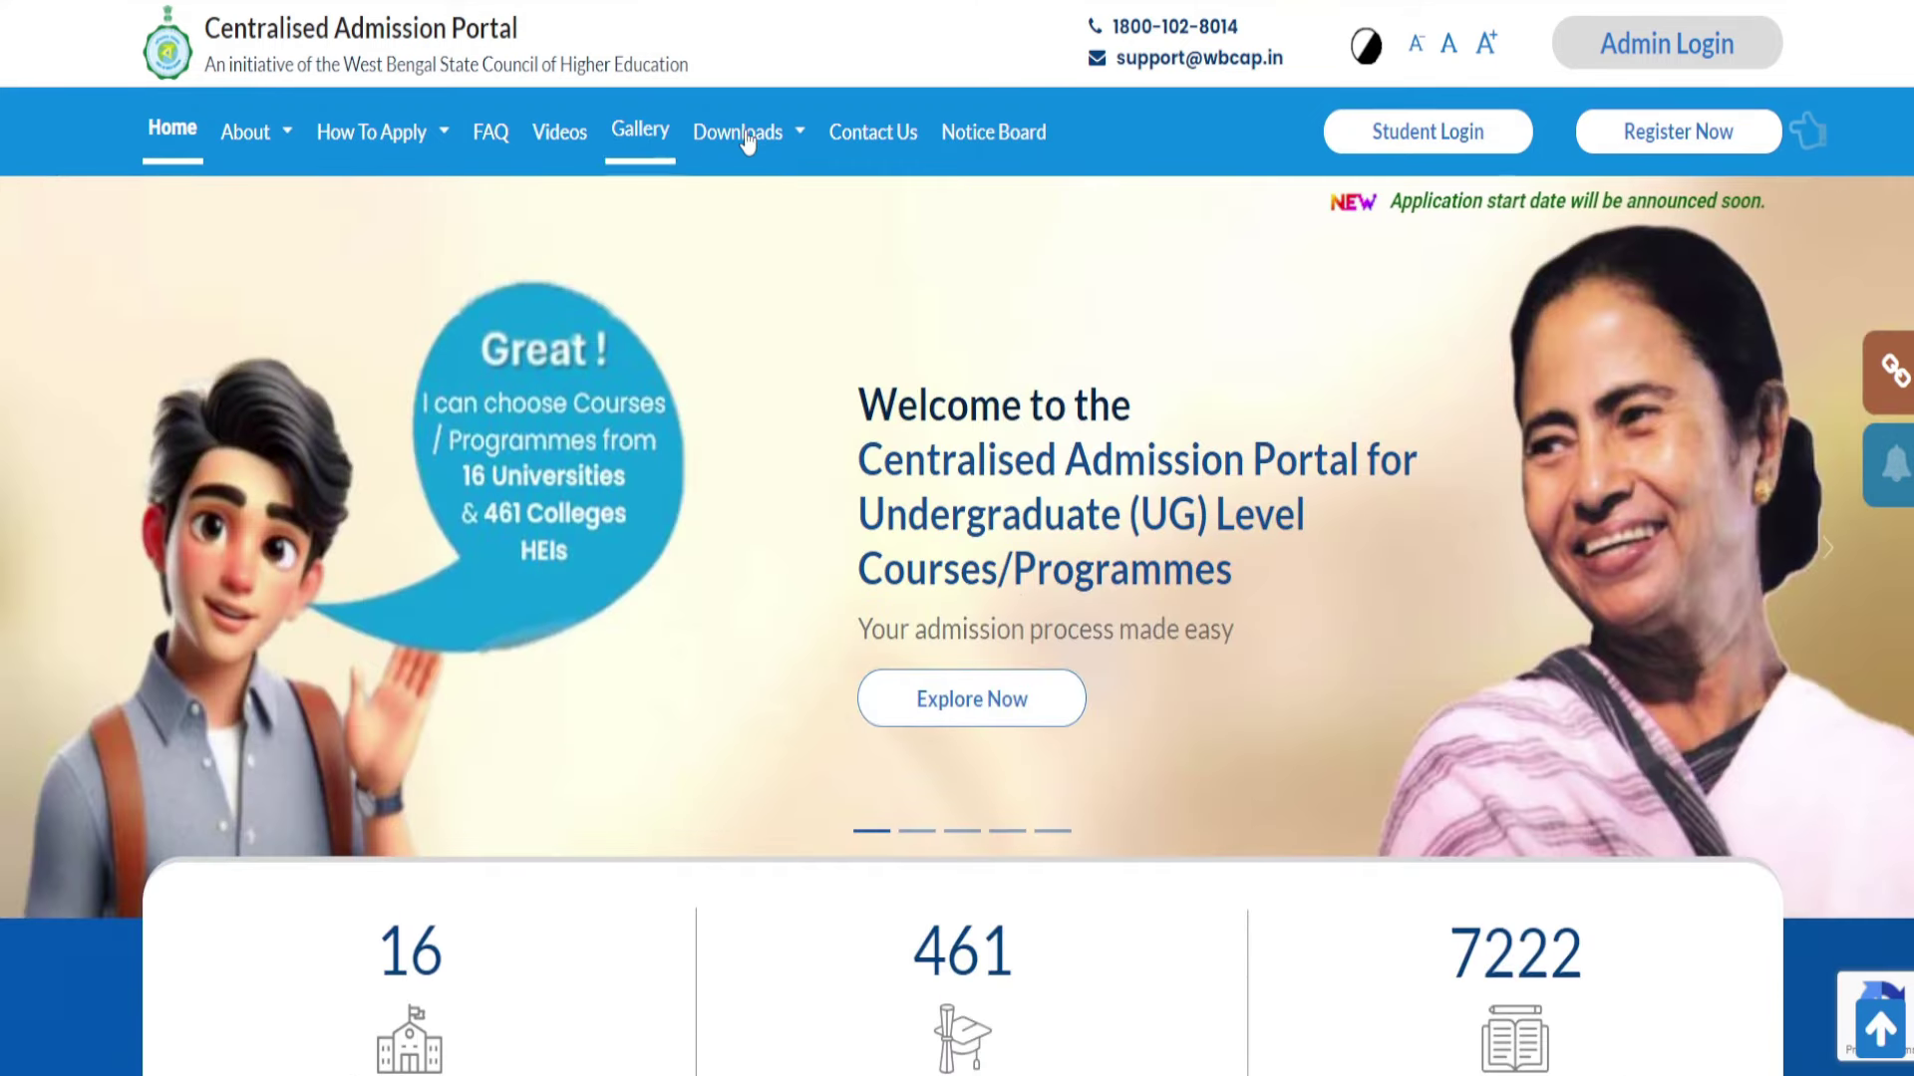
pyautogui.click(747, 140)
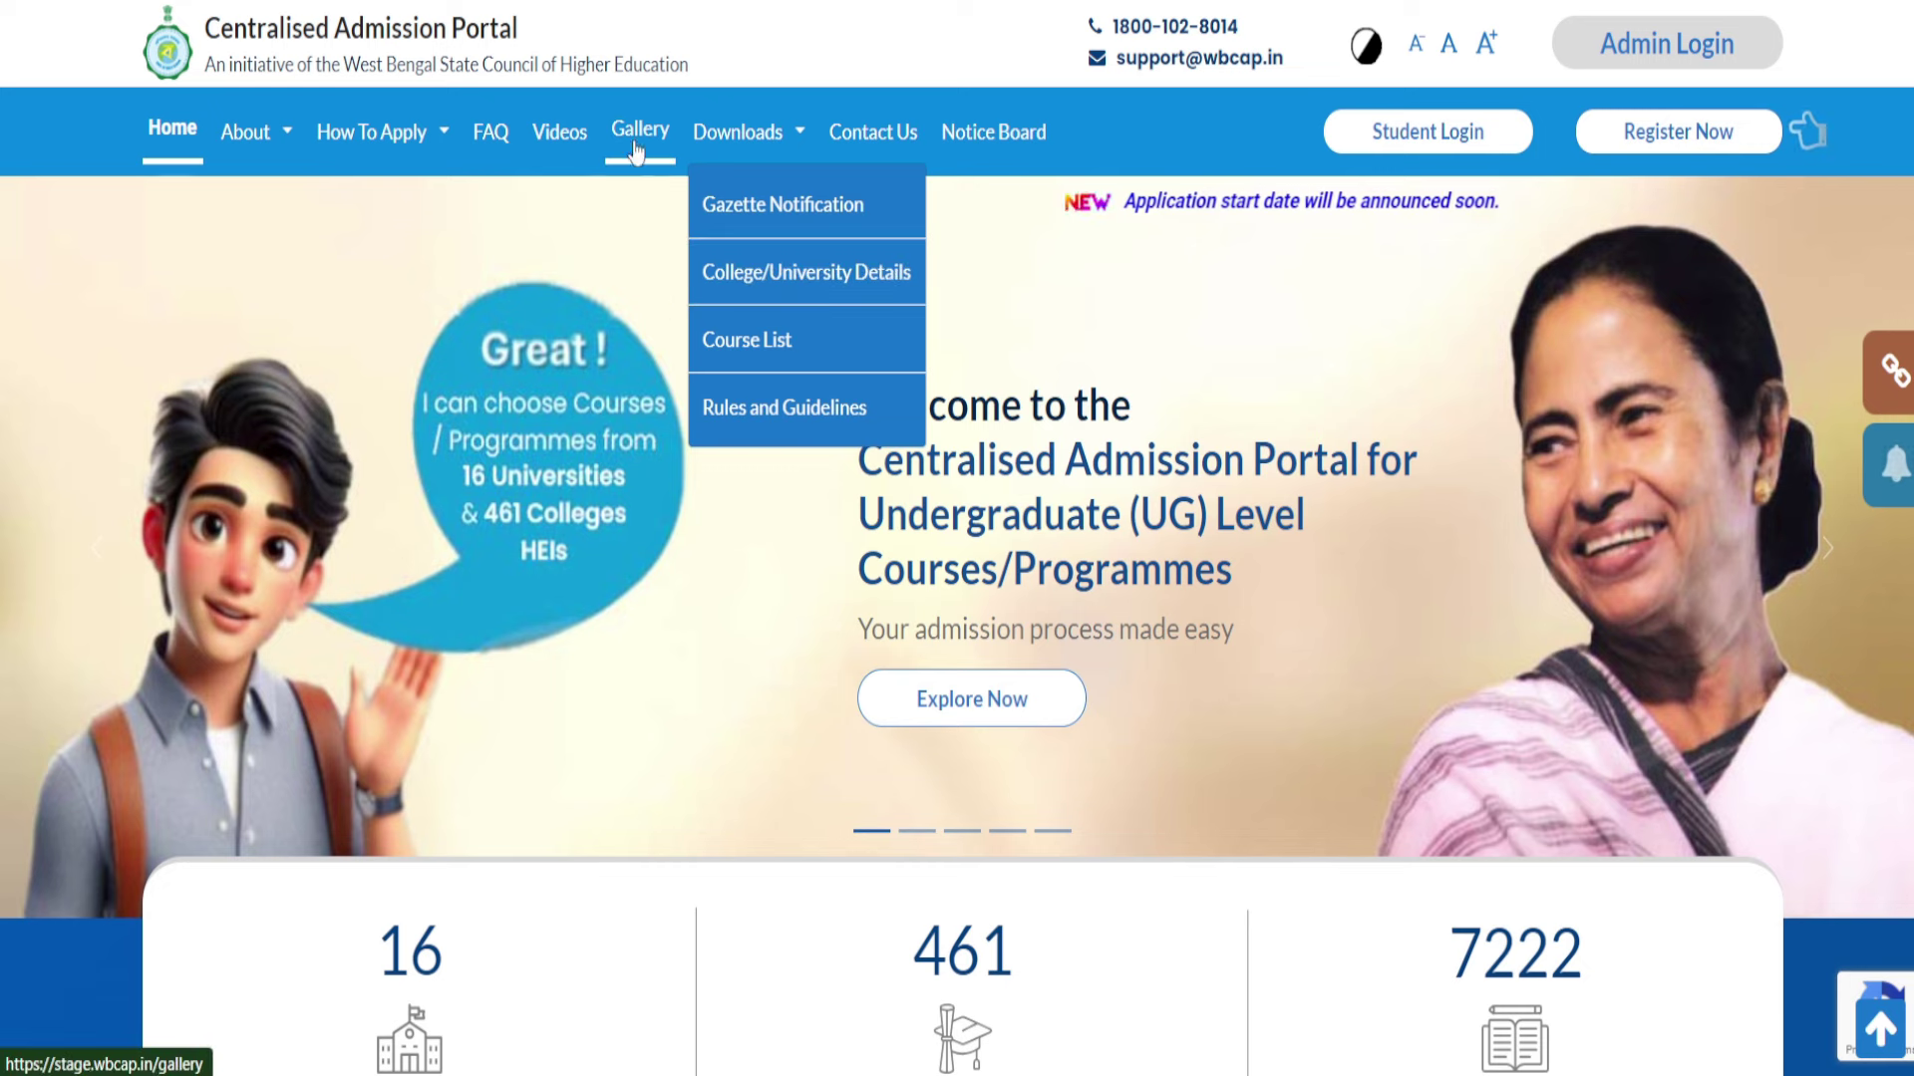
pyautogui.click(999, 112)
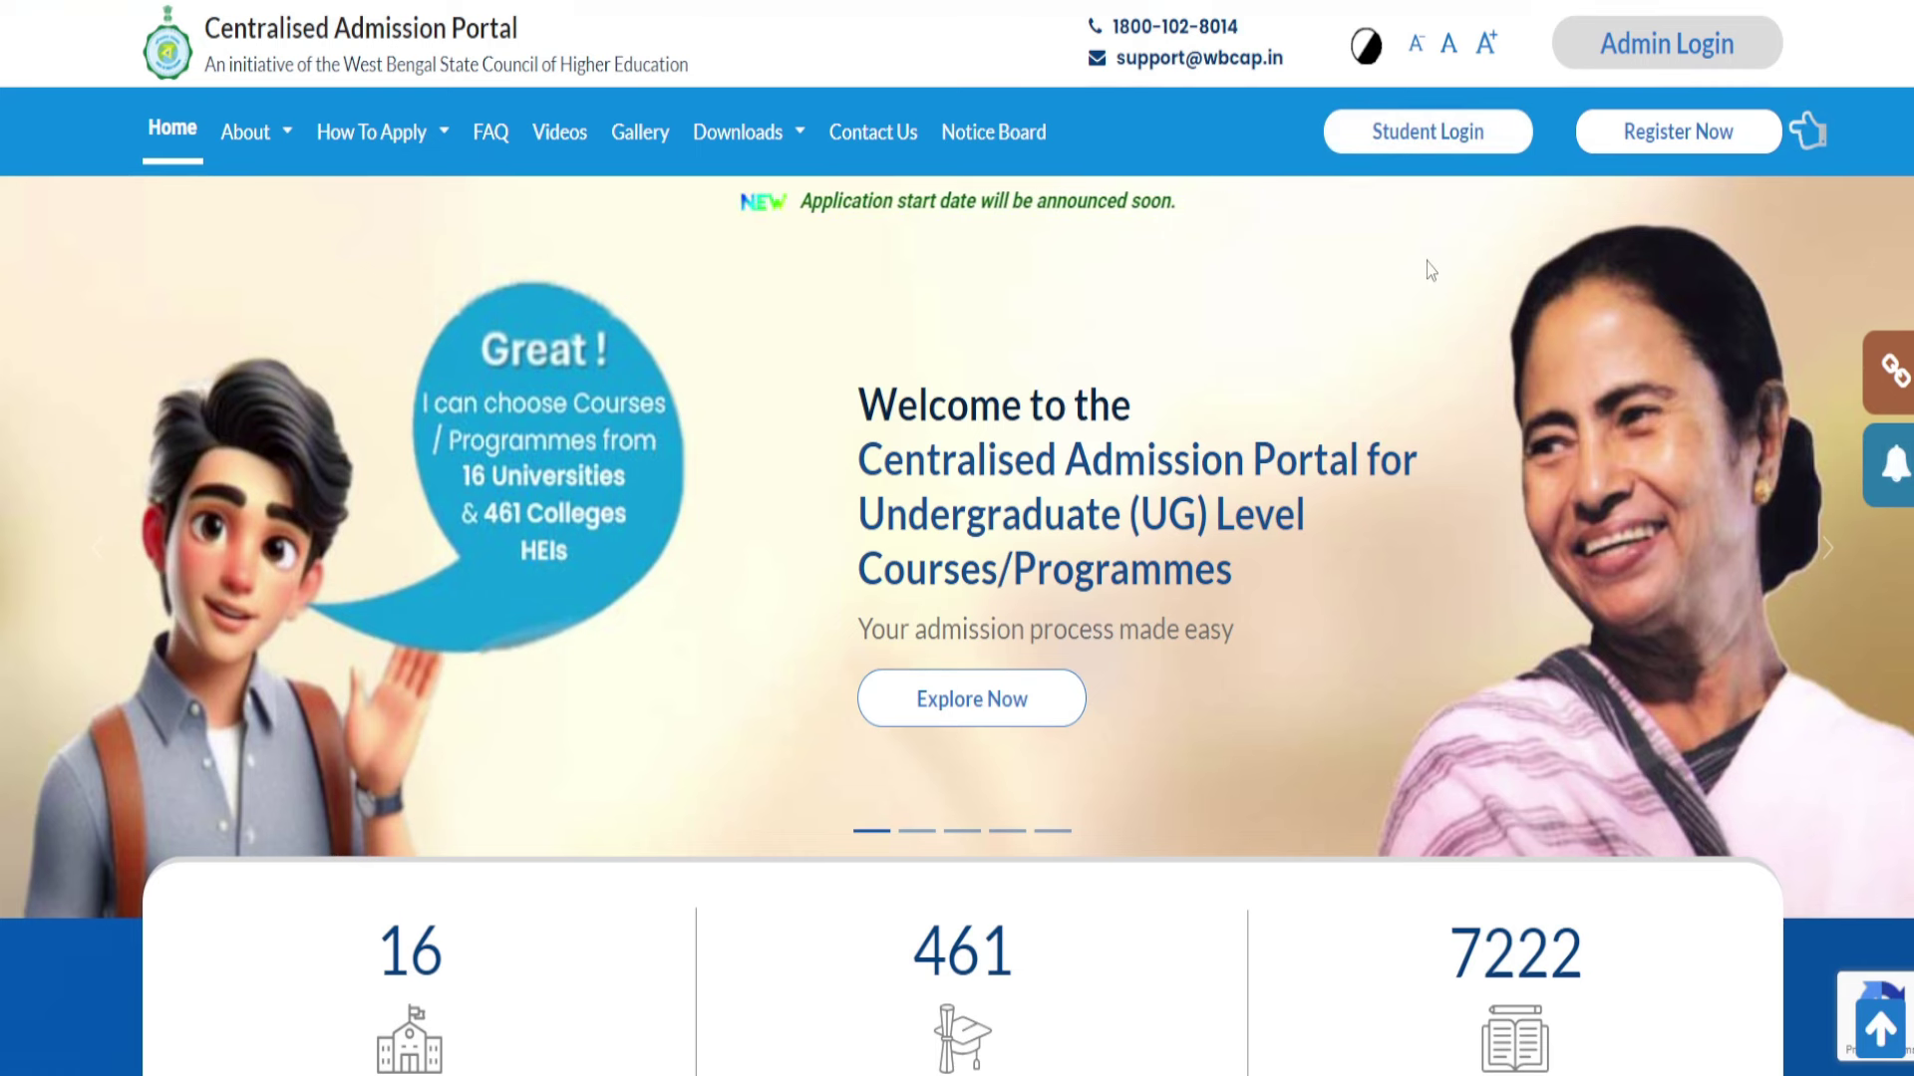
# Open the new student registration and continue past the mobile number and email step to the Personal Information form
pyautogui.click(1706, 139)
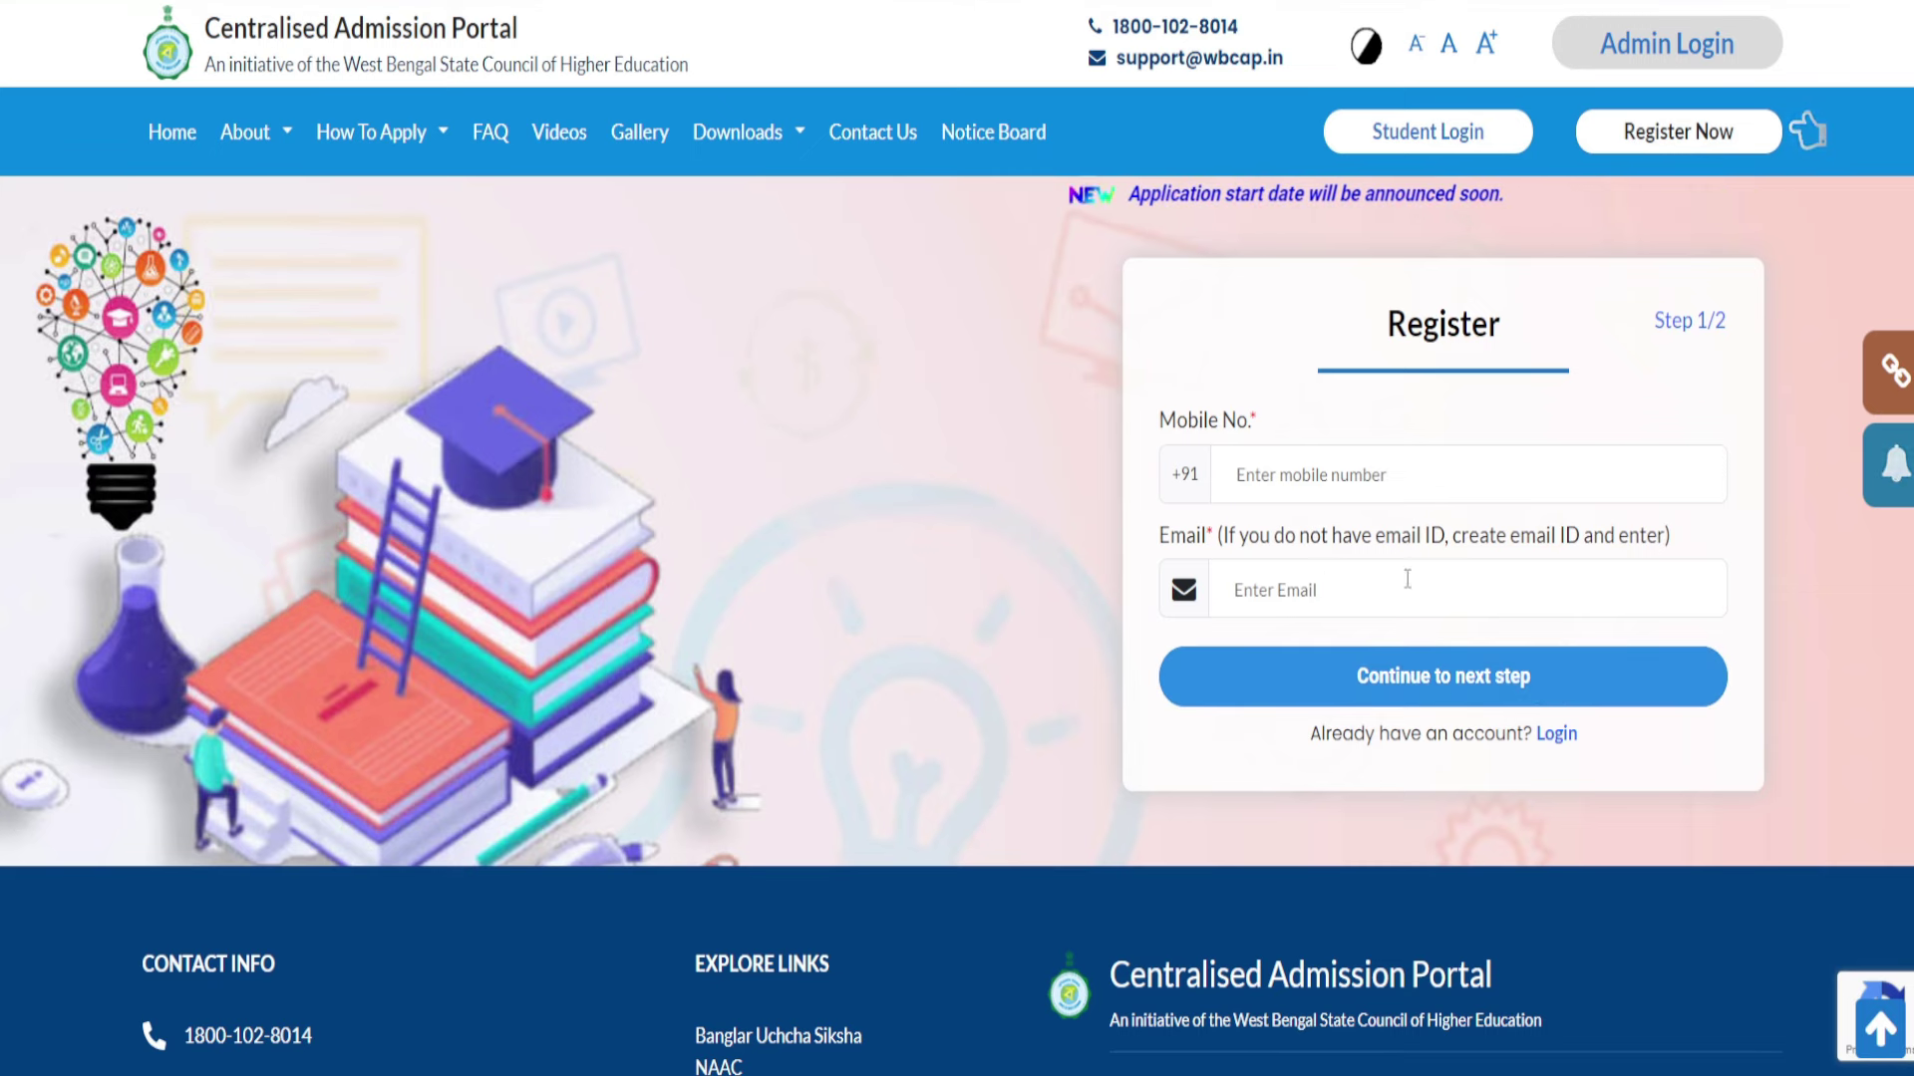
pyautogui.click(1431, 683)
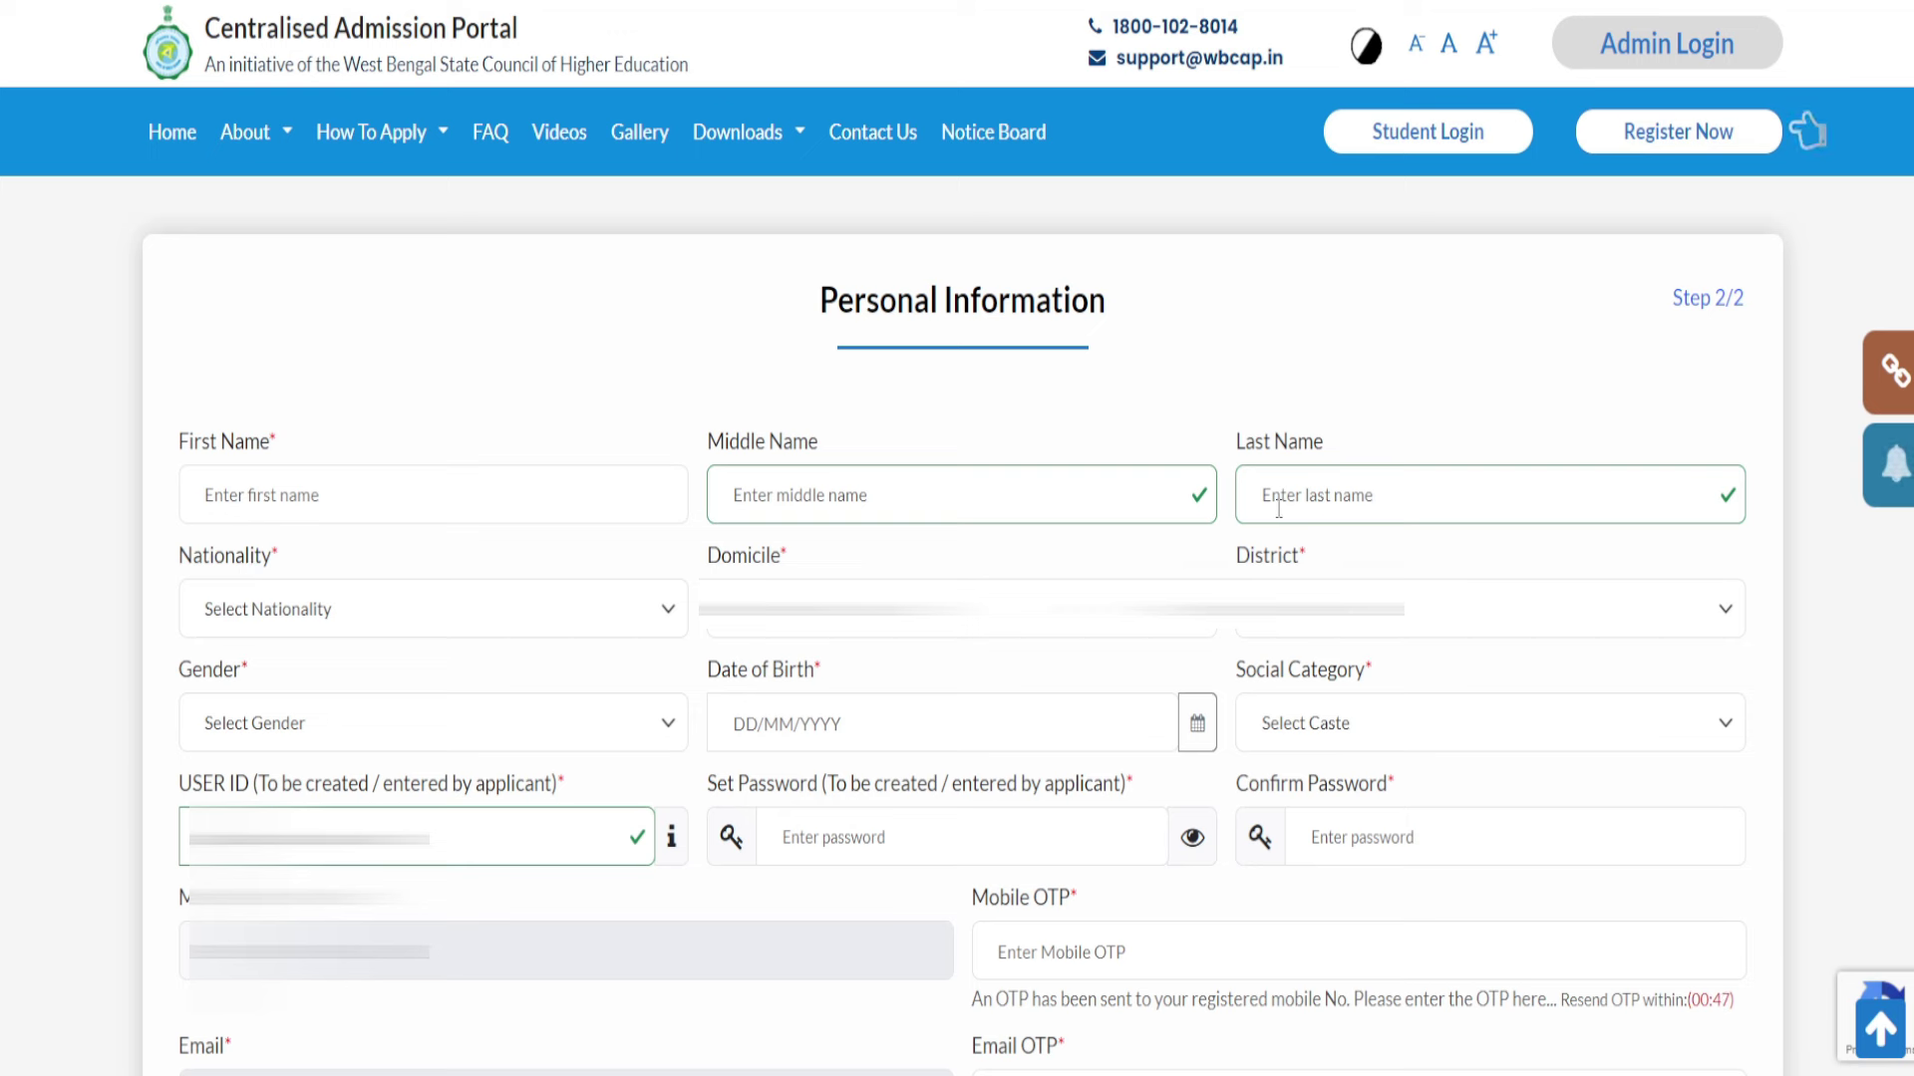
# Set the applicant's nationality to Indian and the domicile to West Bengal
pyautogui.click(319, 634)
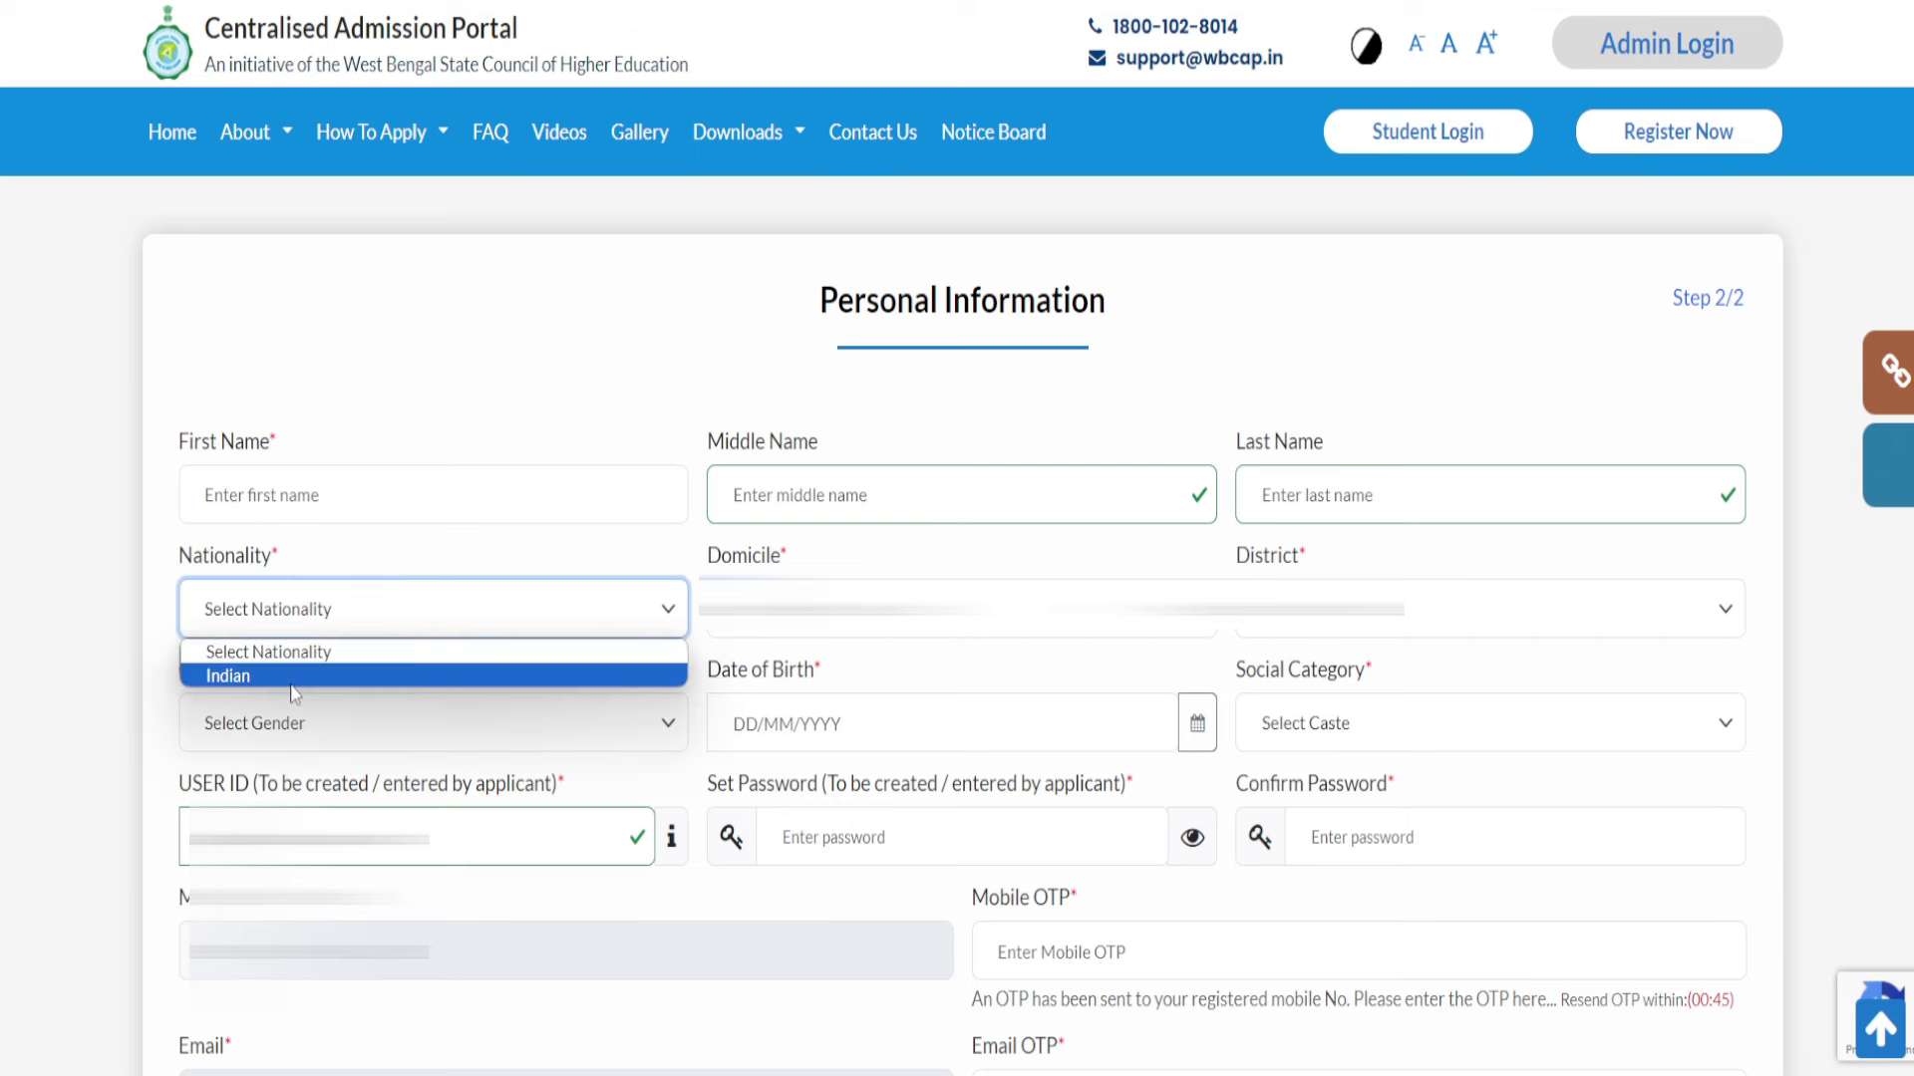
pyautogui.click(290, 673)
pyautogui.click(817, 608)
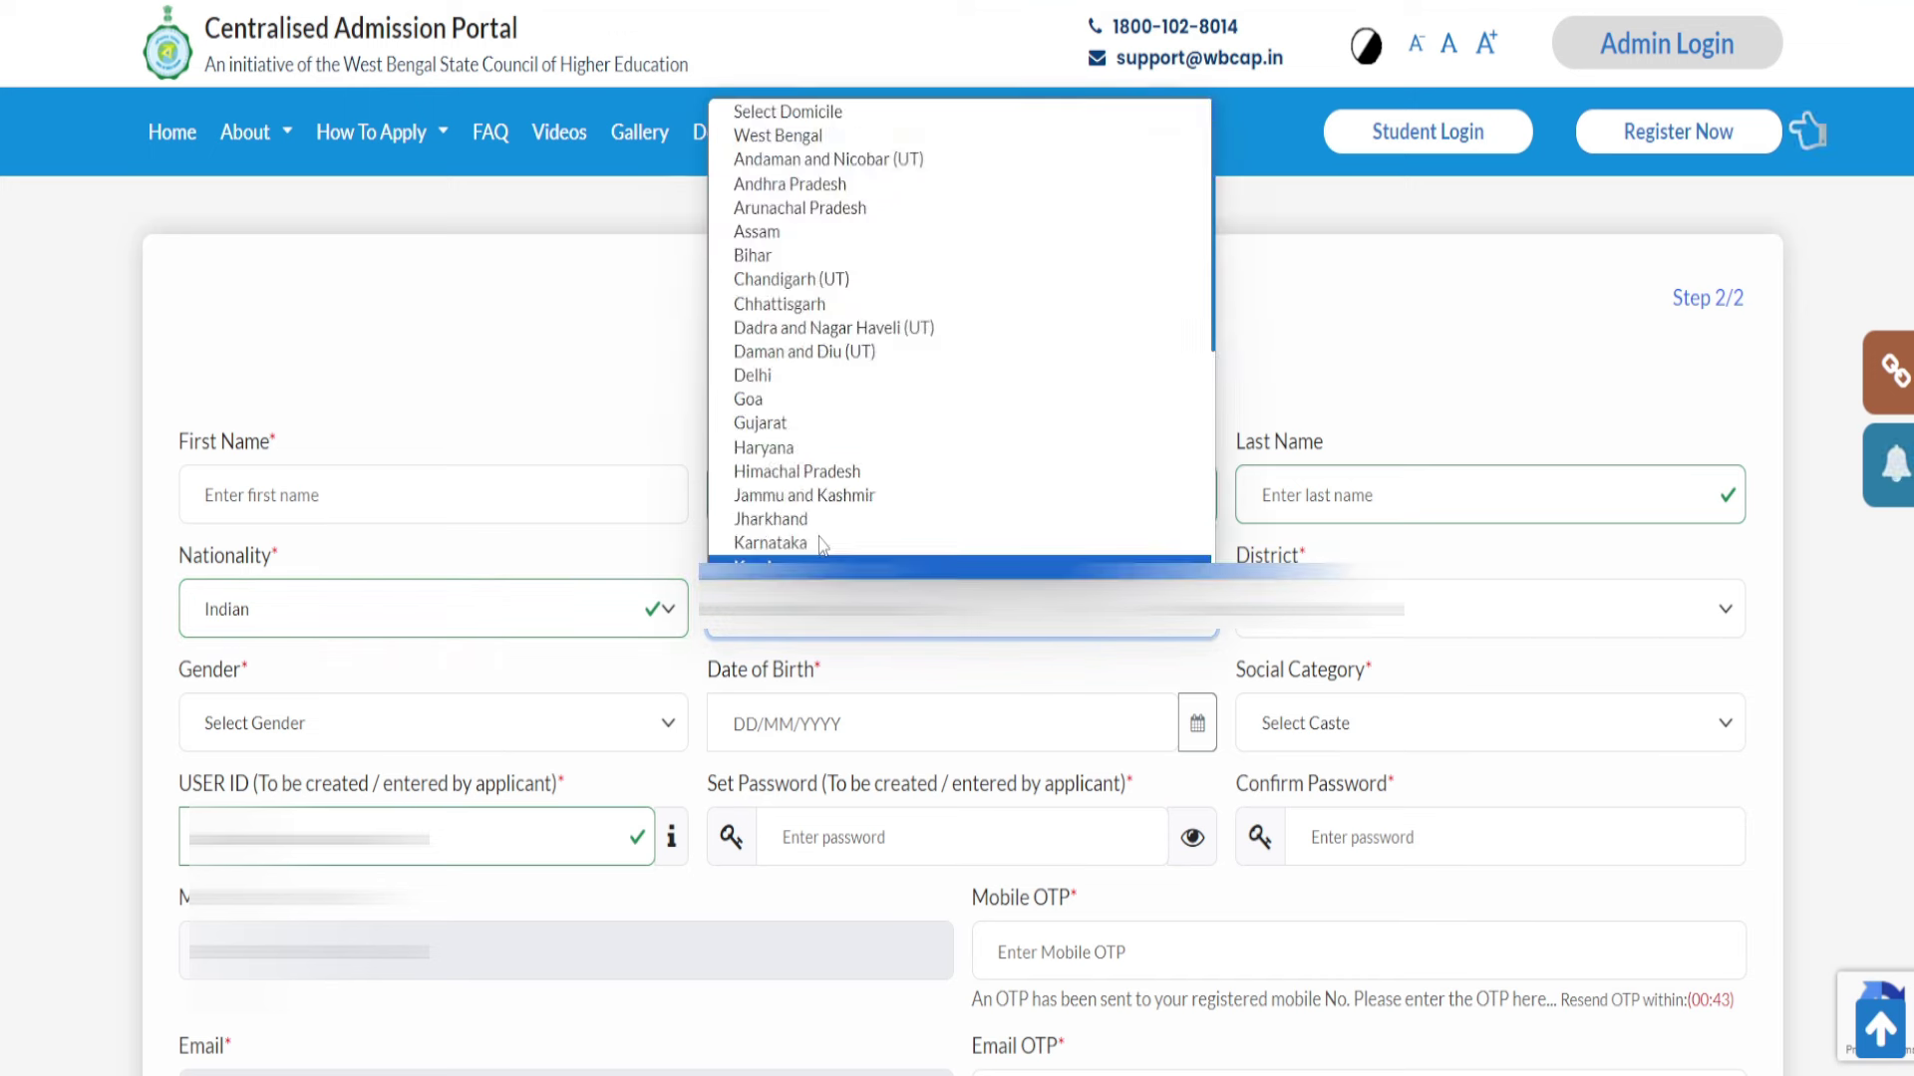
pyautogui.scroll(-4, 822, 498)
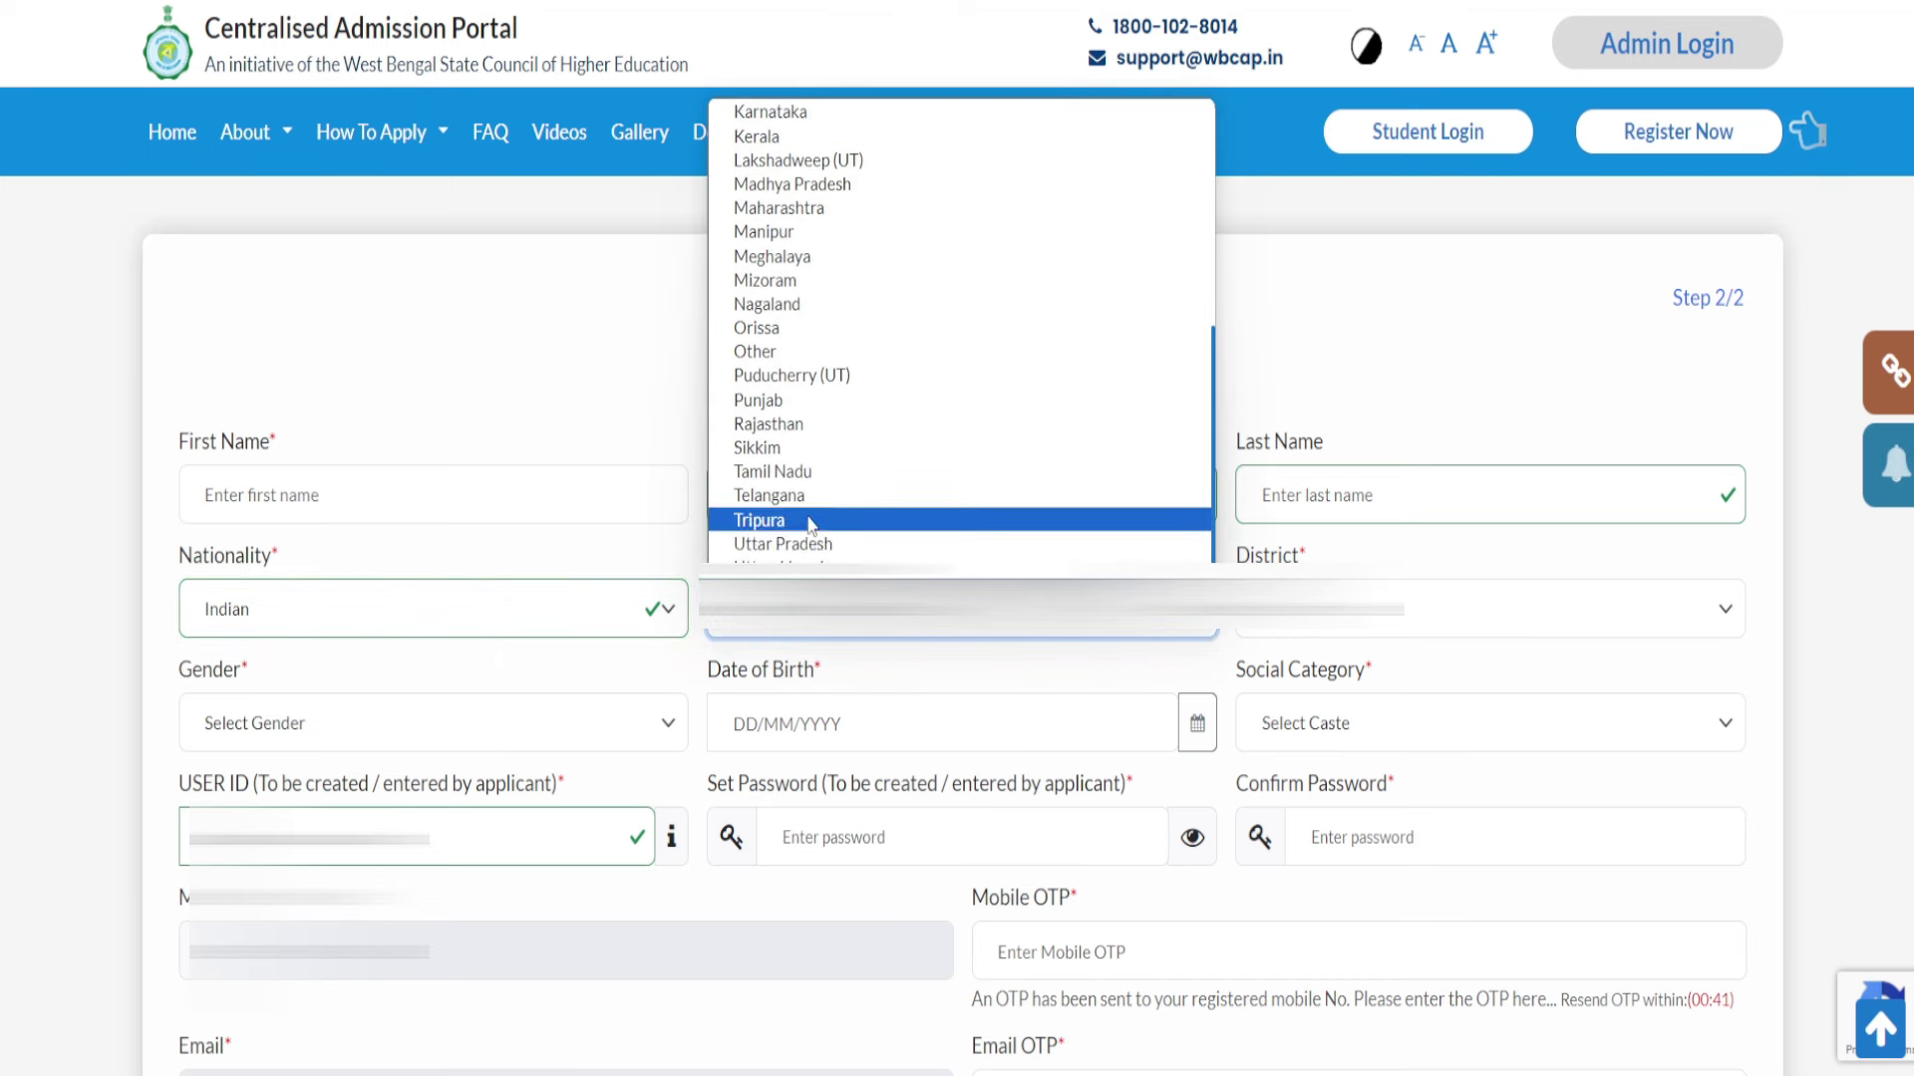
pyautogui.scroll(5, 797, 159)
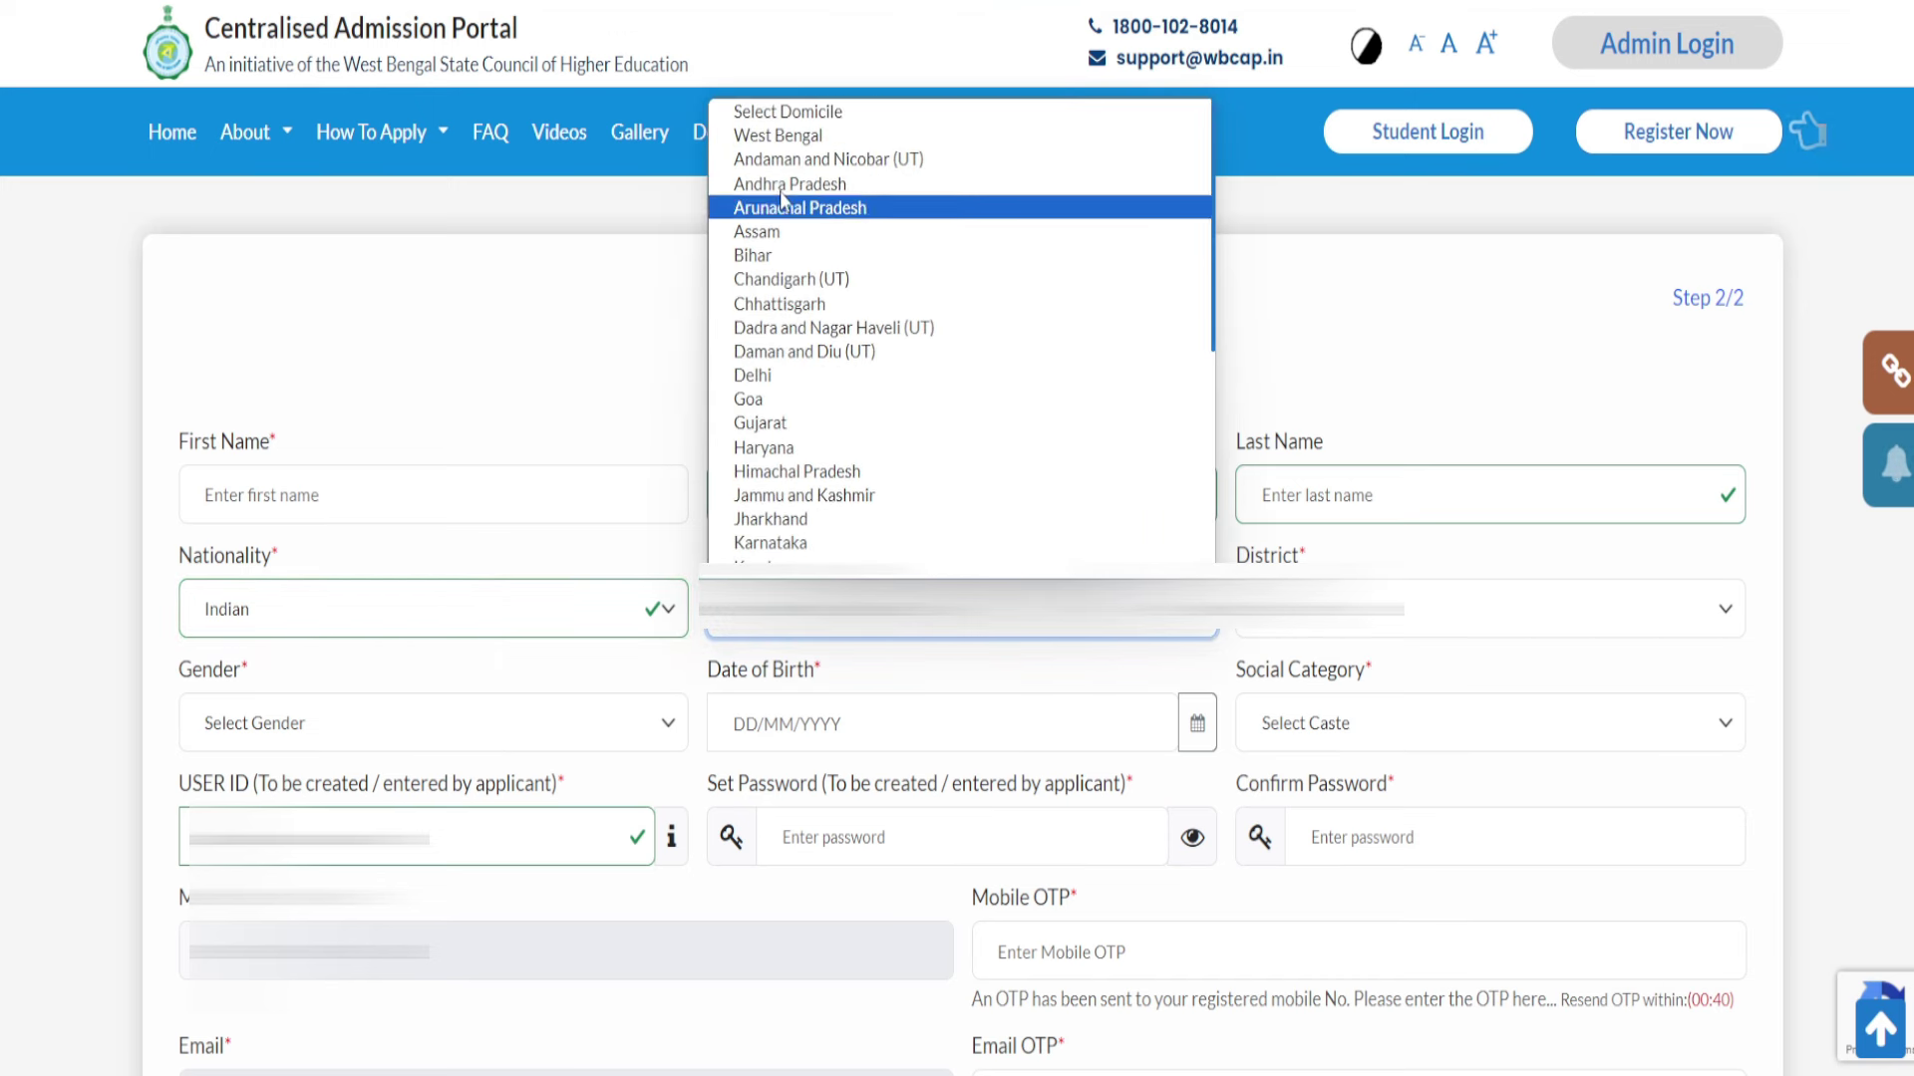
pyautogui.click(790, 136)
pyautogui.click(860, 636)
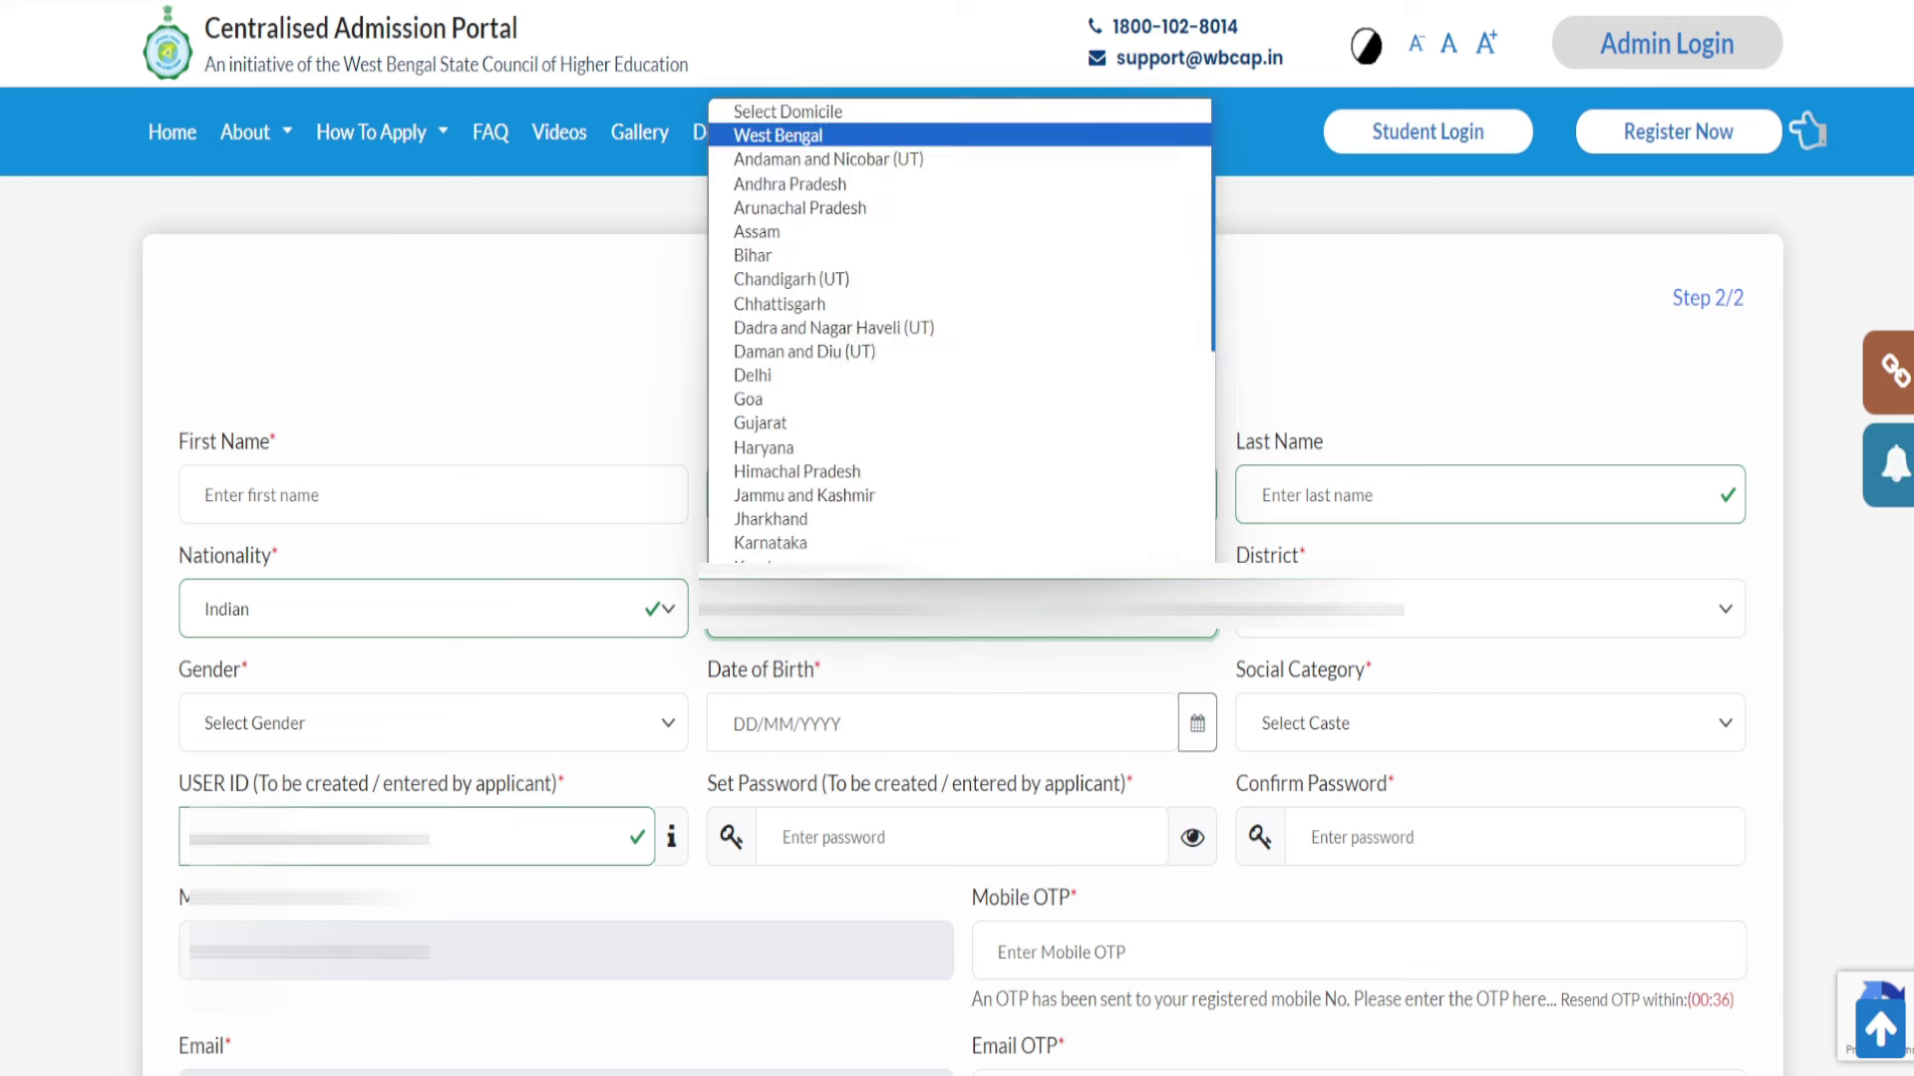
pyautogui.scroll(-4, 887, 505)
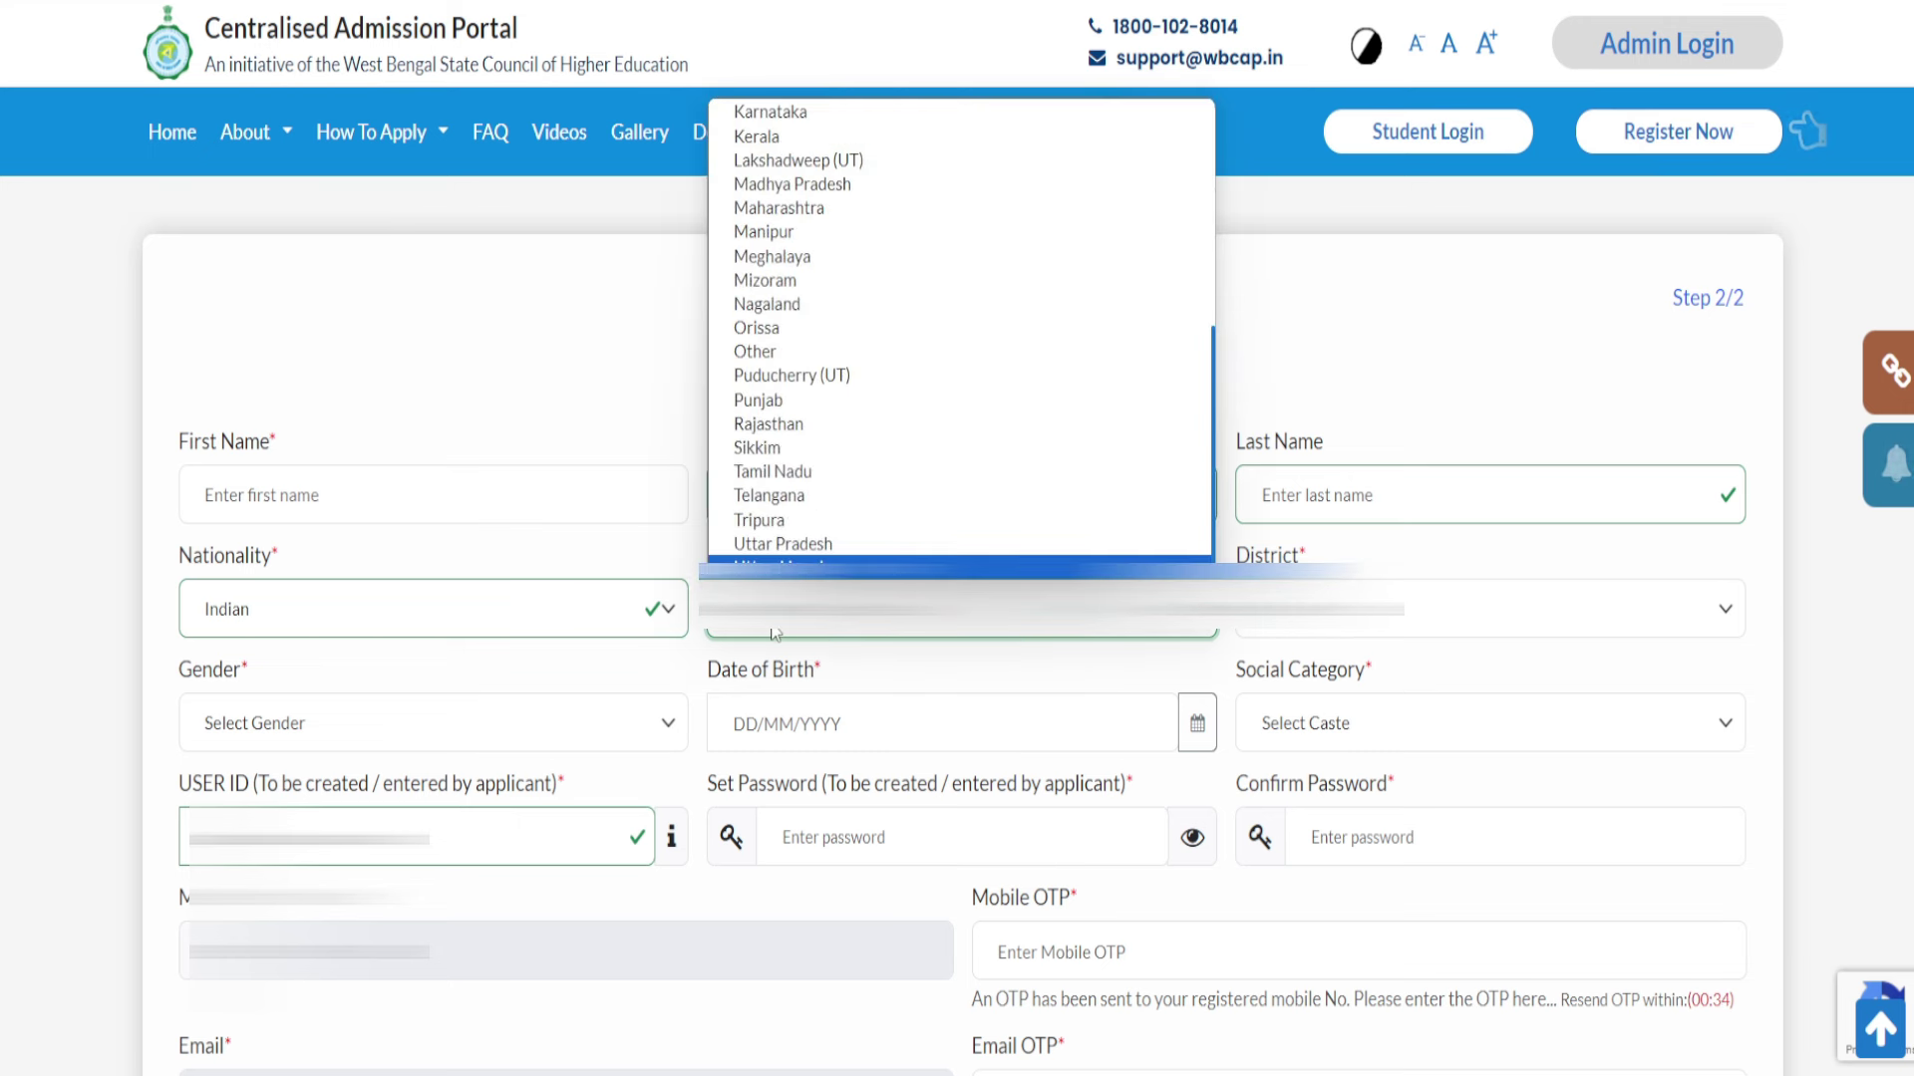
pyautogui.click(628, 384)
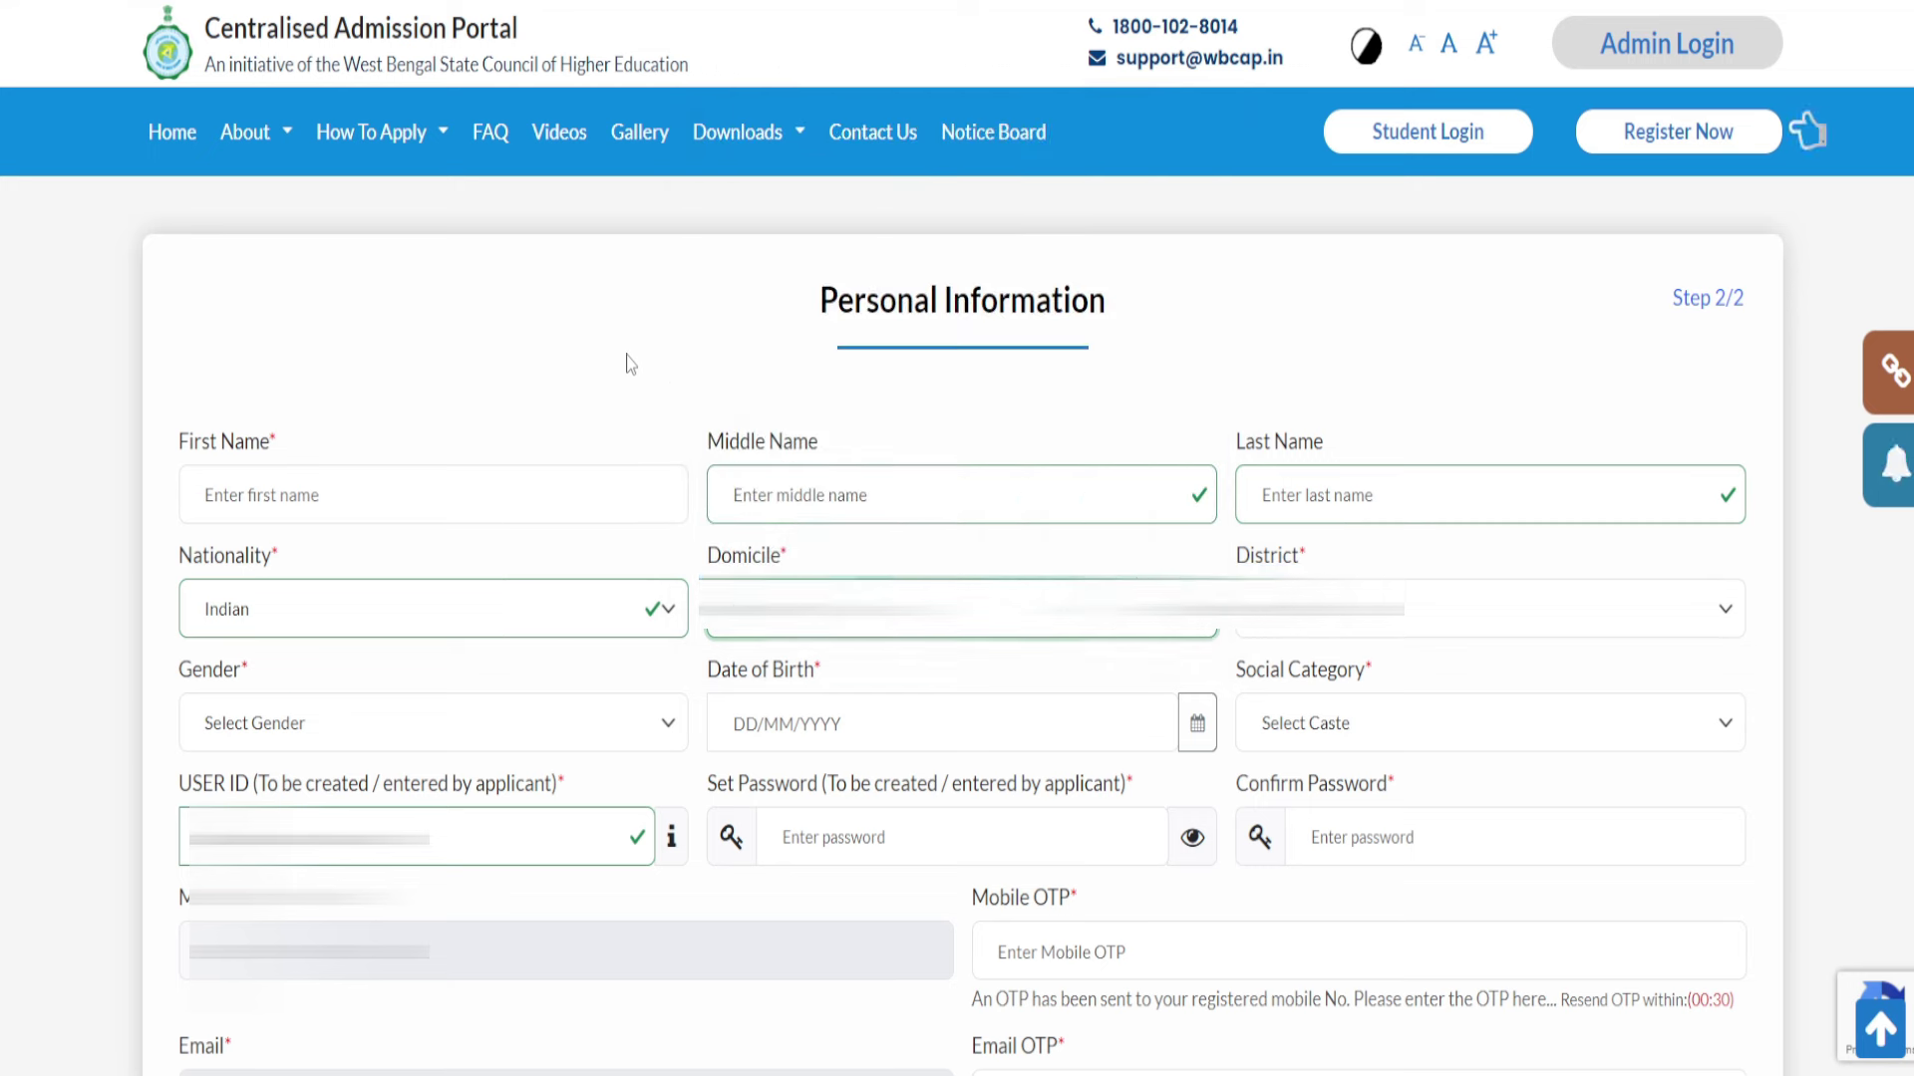
# Set the applicant's district to Paschim Barddhaman and the gender to Male
pyautogui.click(1336, 608)
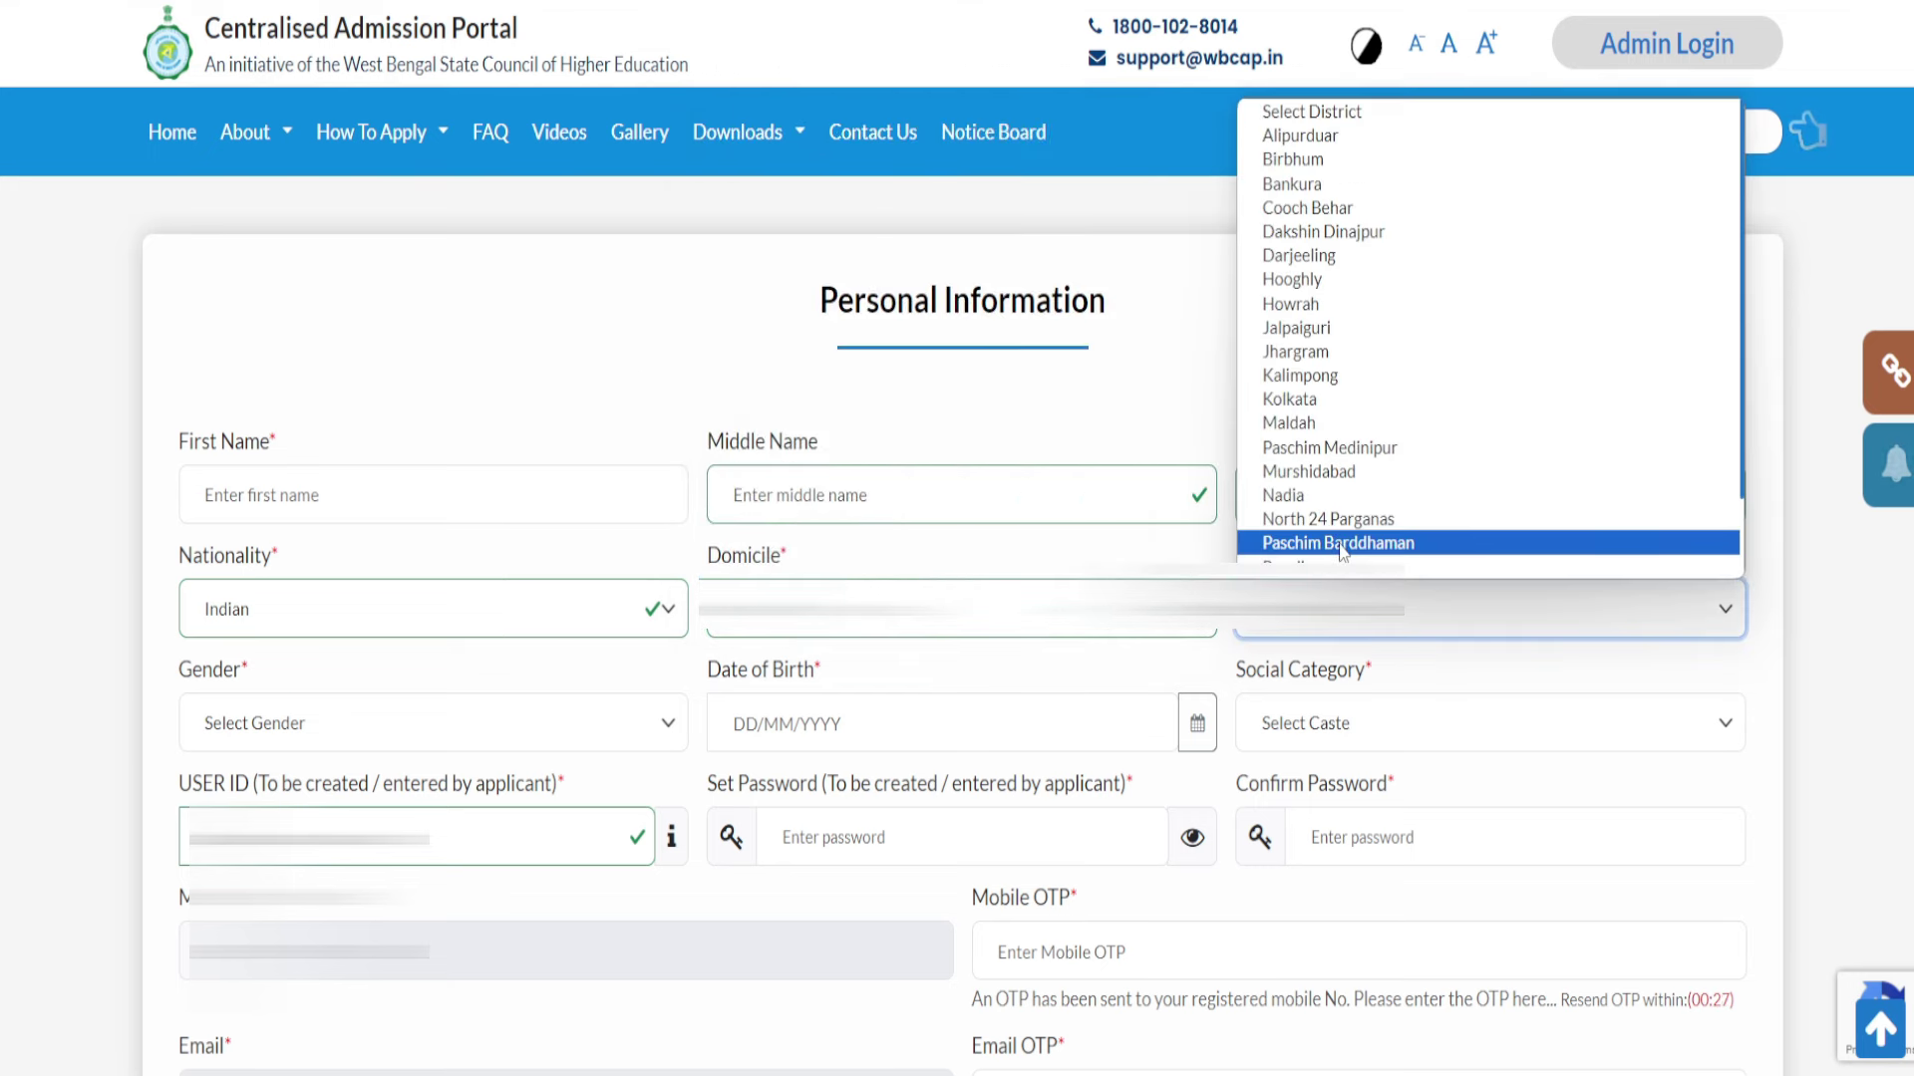
pyautogui.click(1341, 545)
pyautogui.click(260, 712)
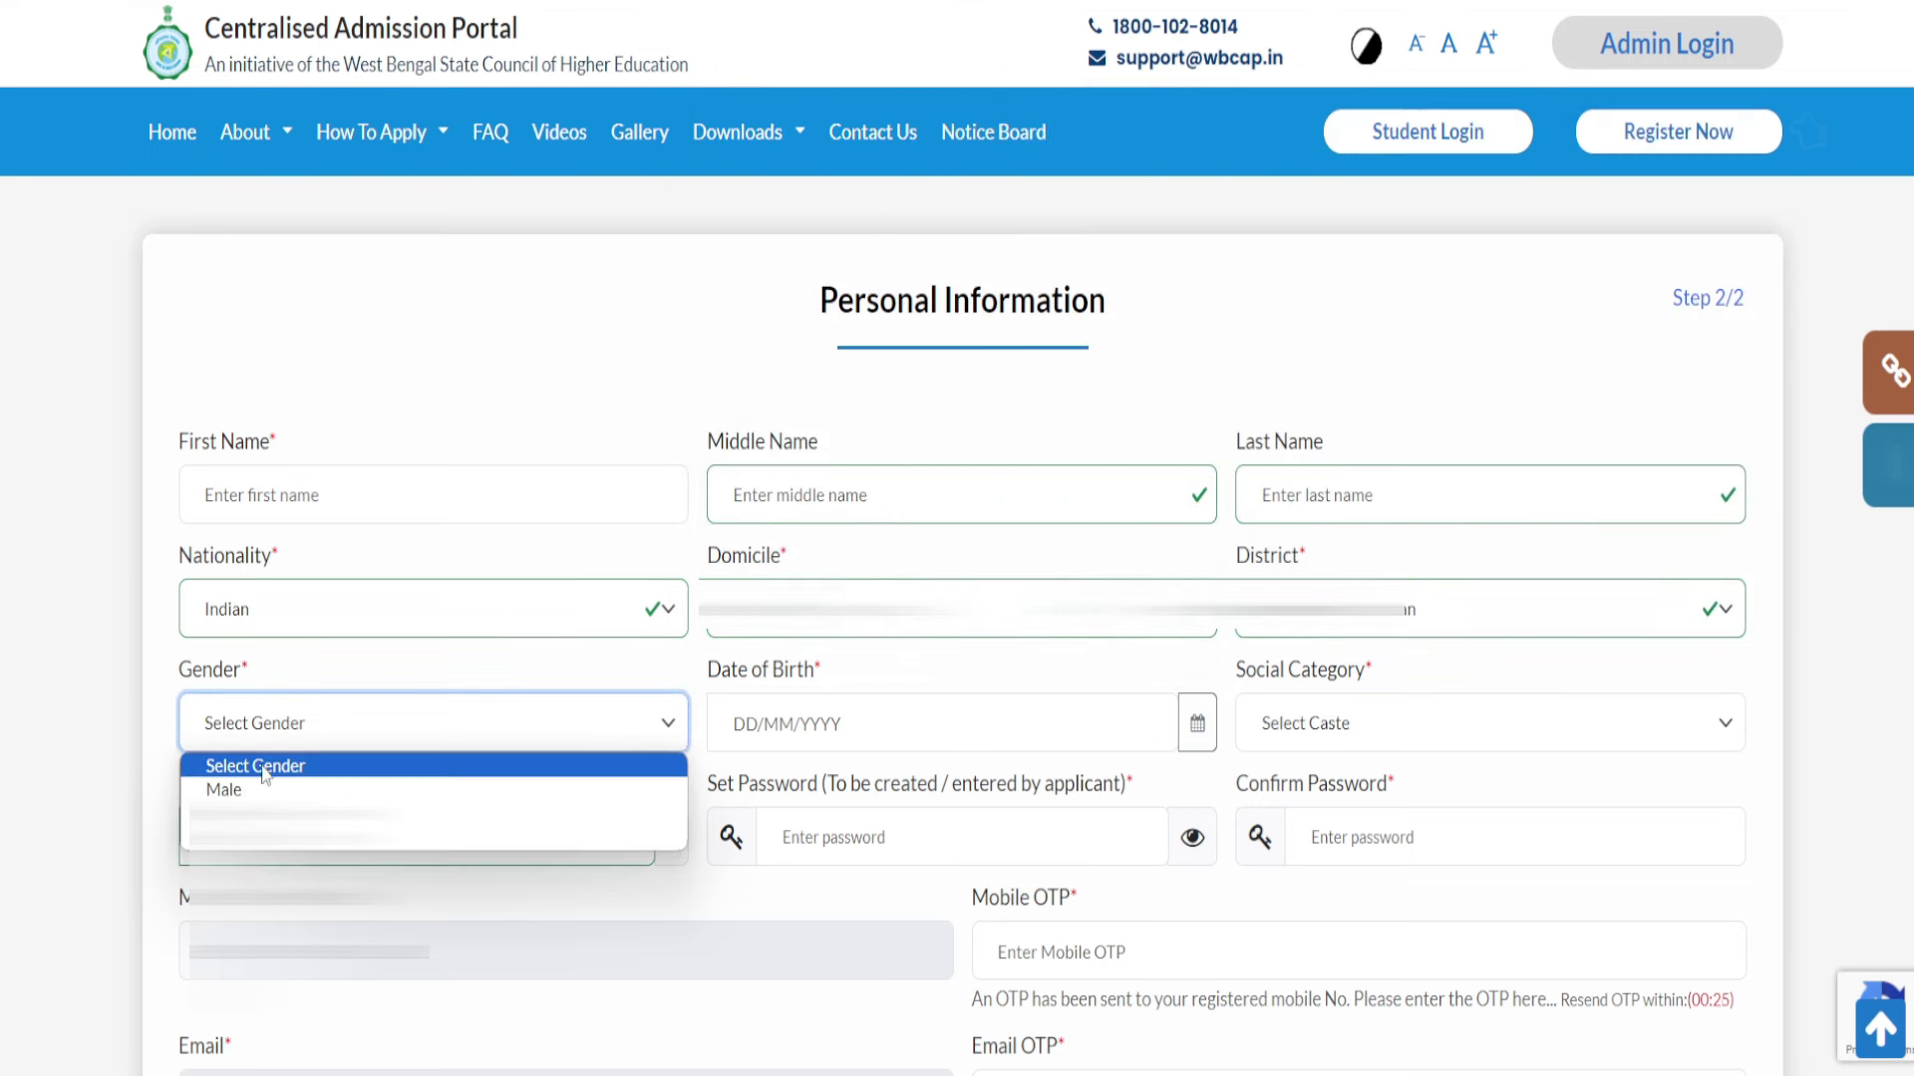
pyautogui.click(265, 784)
# Check the date of birth field and review the available social category options
pyautogui.click(802, 712)
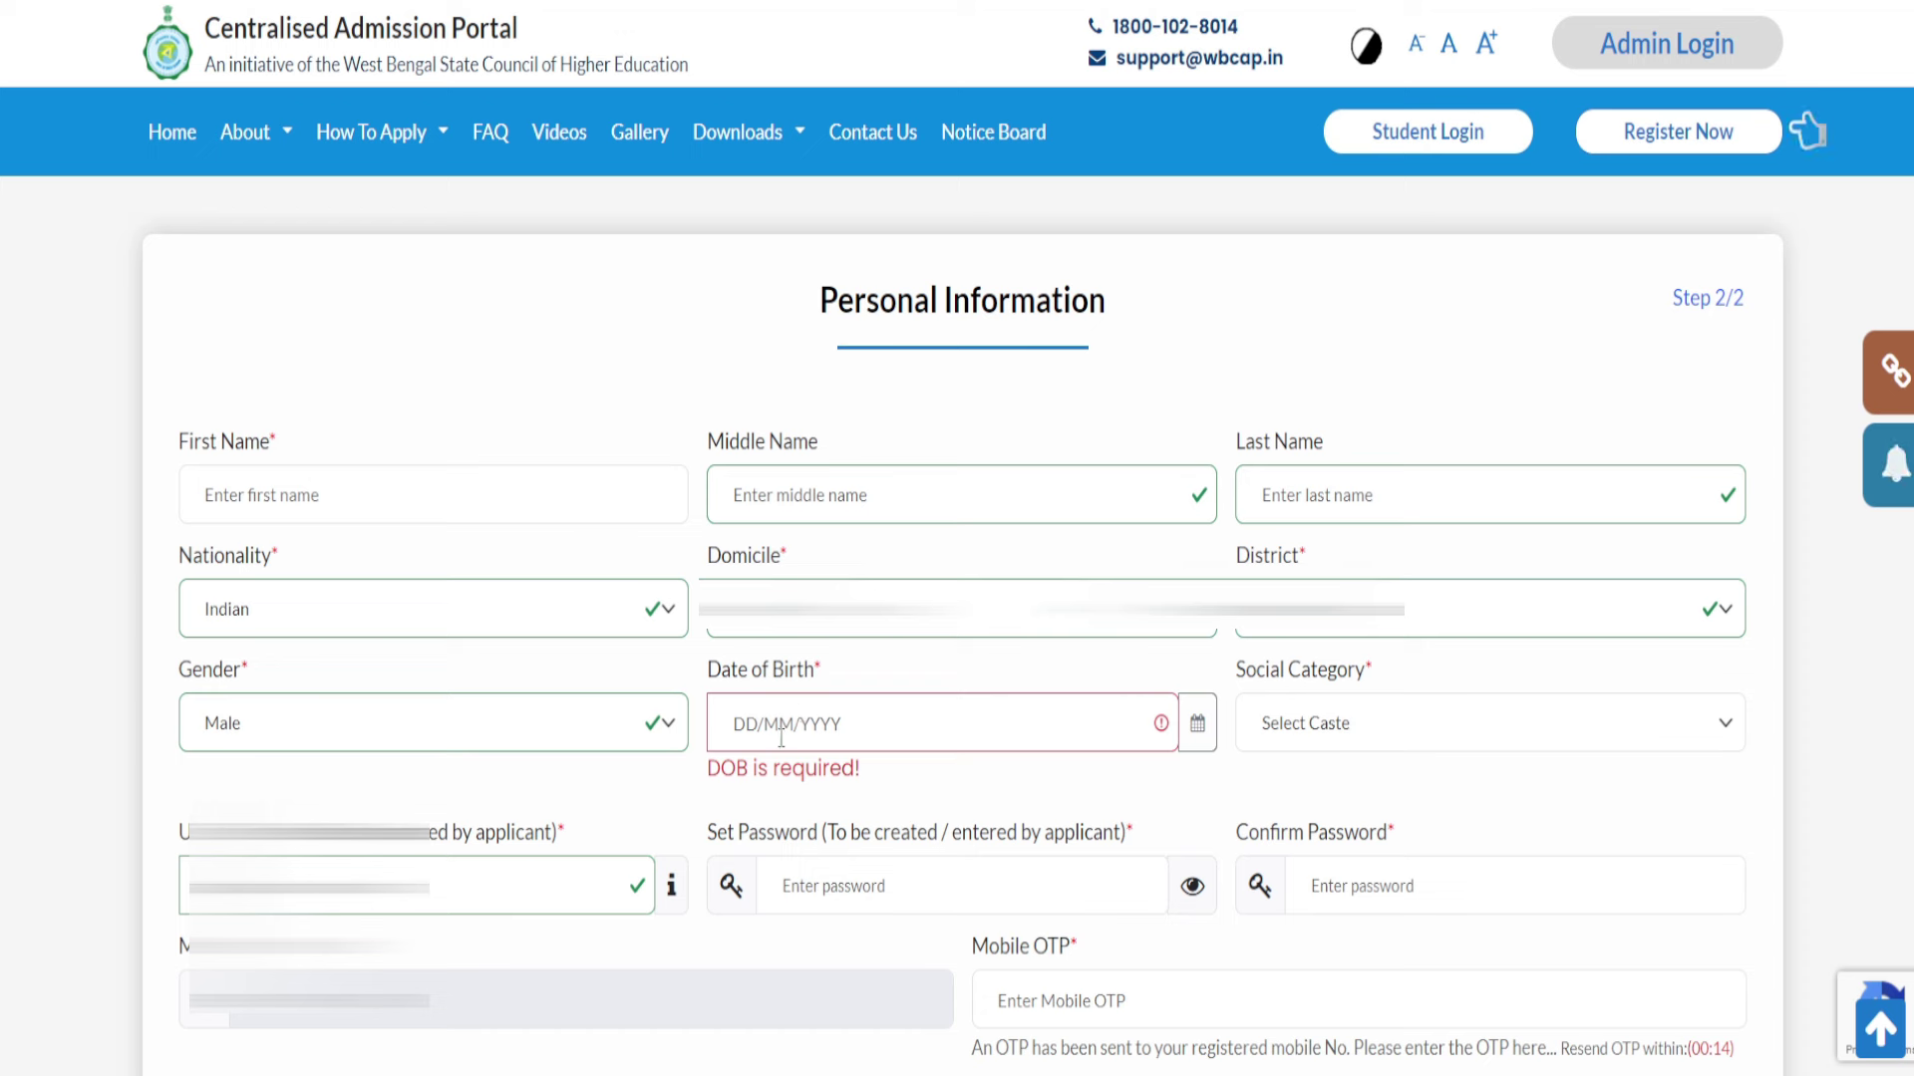
pyautogui.click(1316, 732)
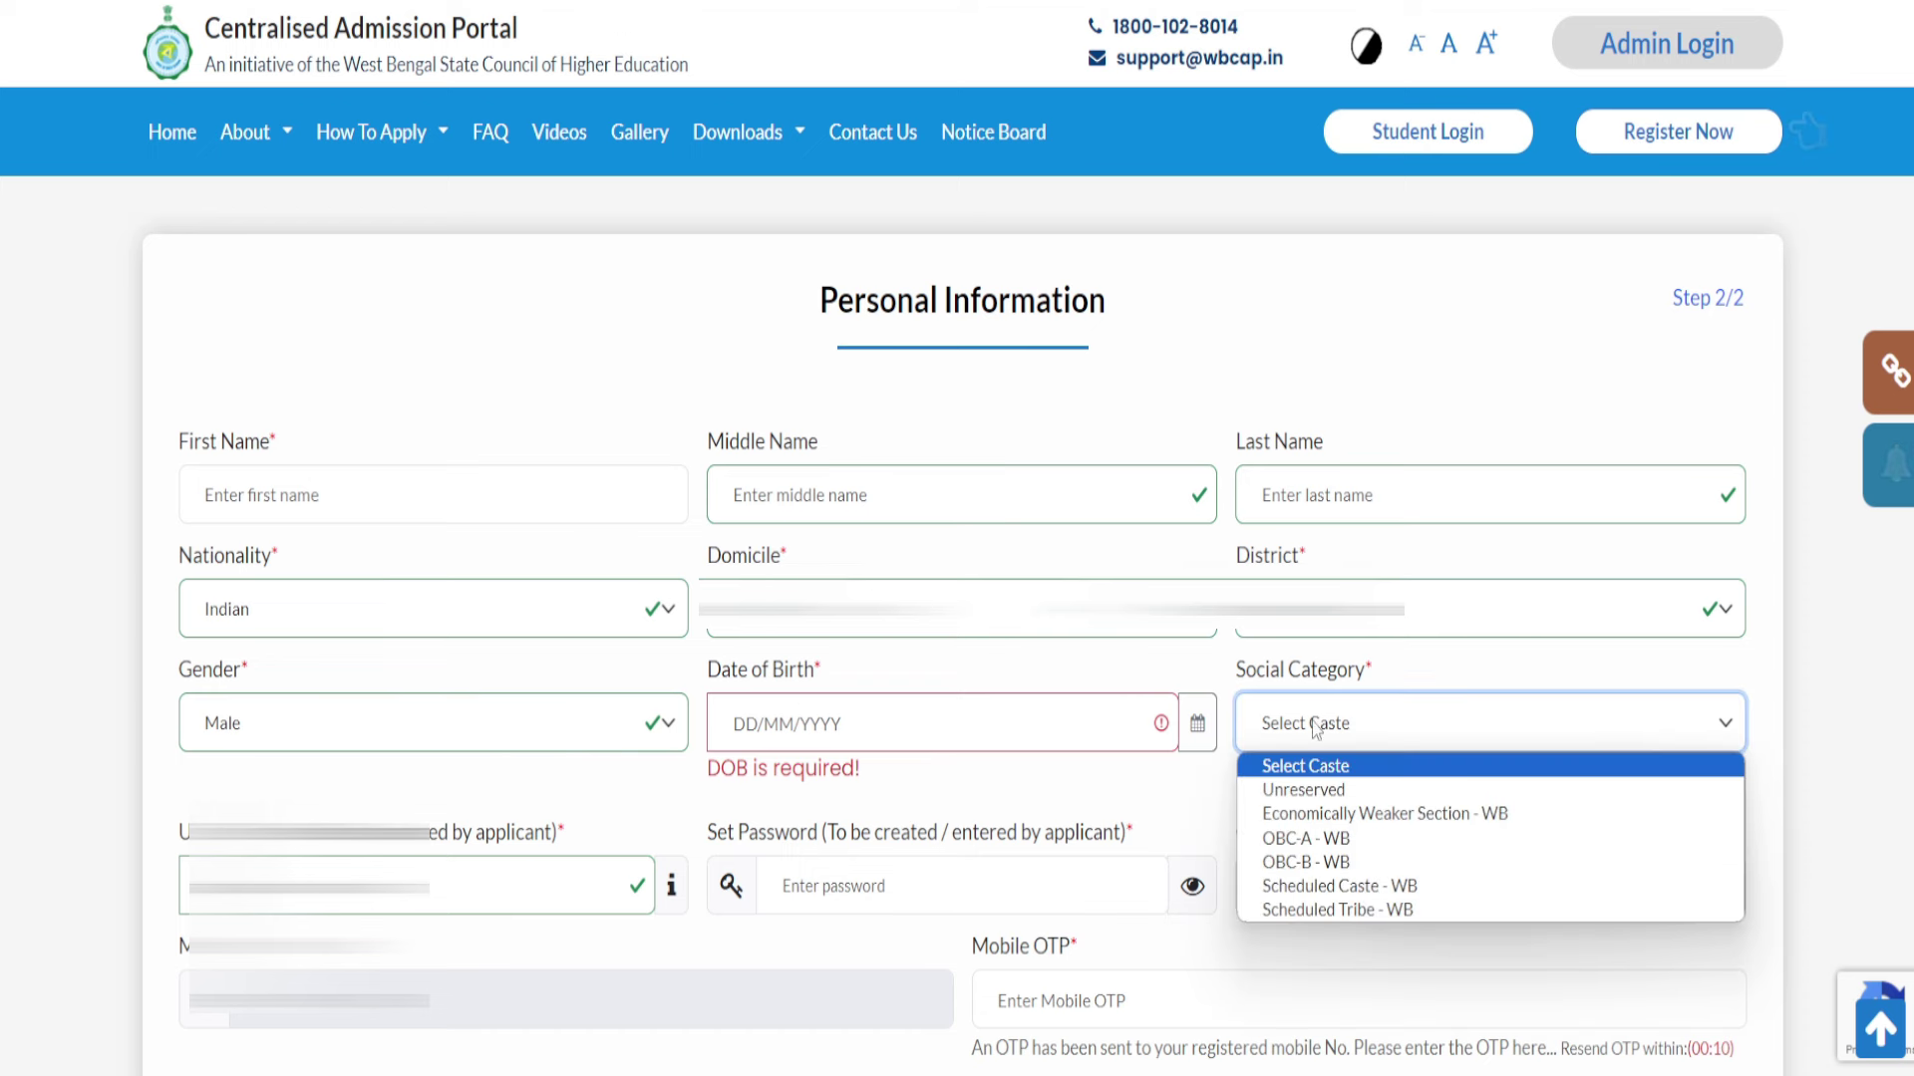
pyautogui.click(1772, 693)
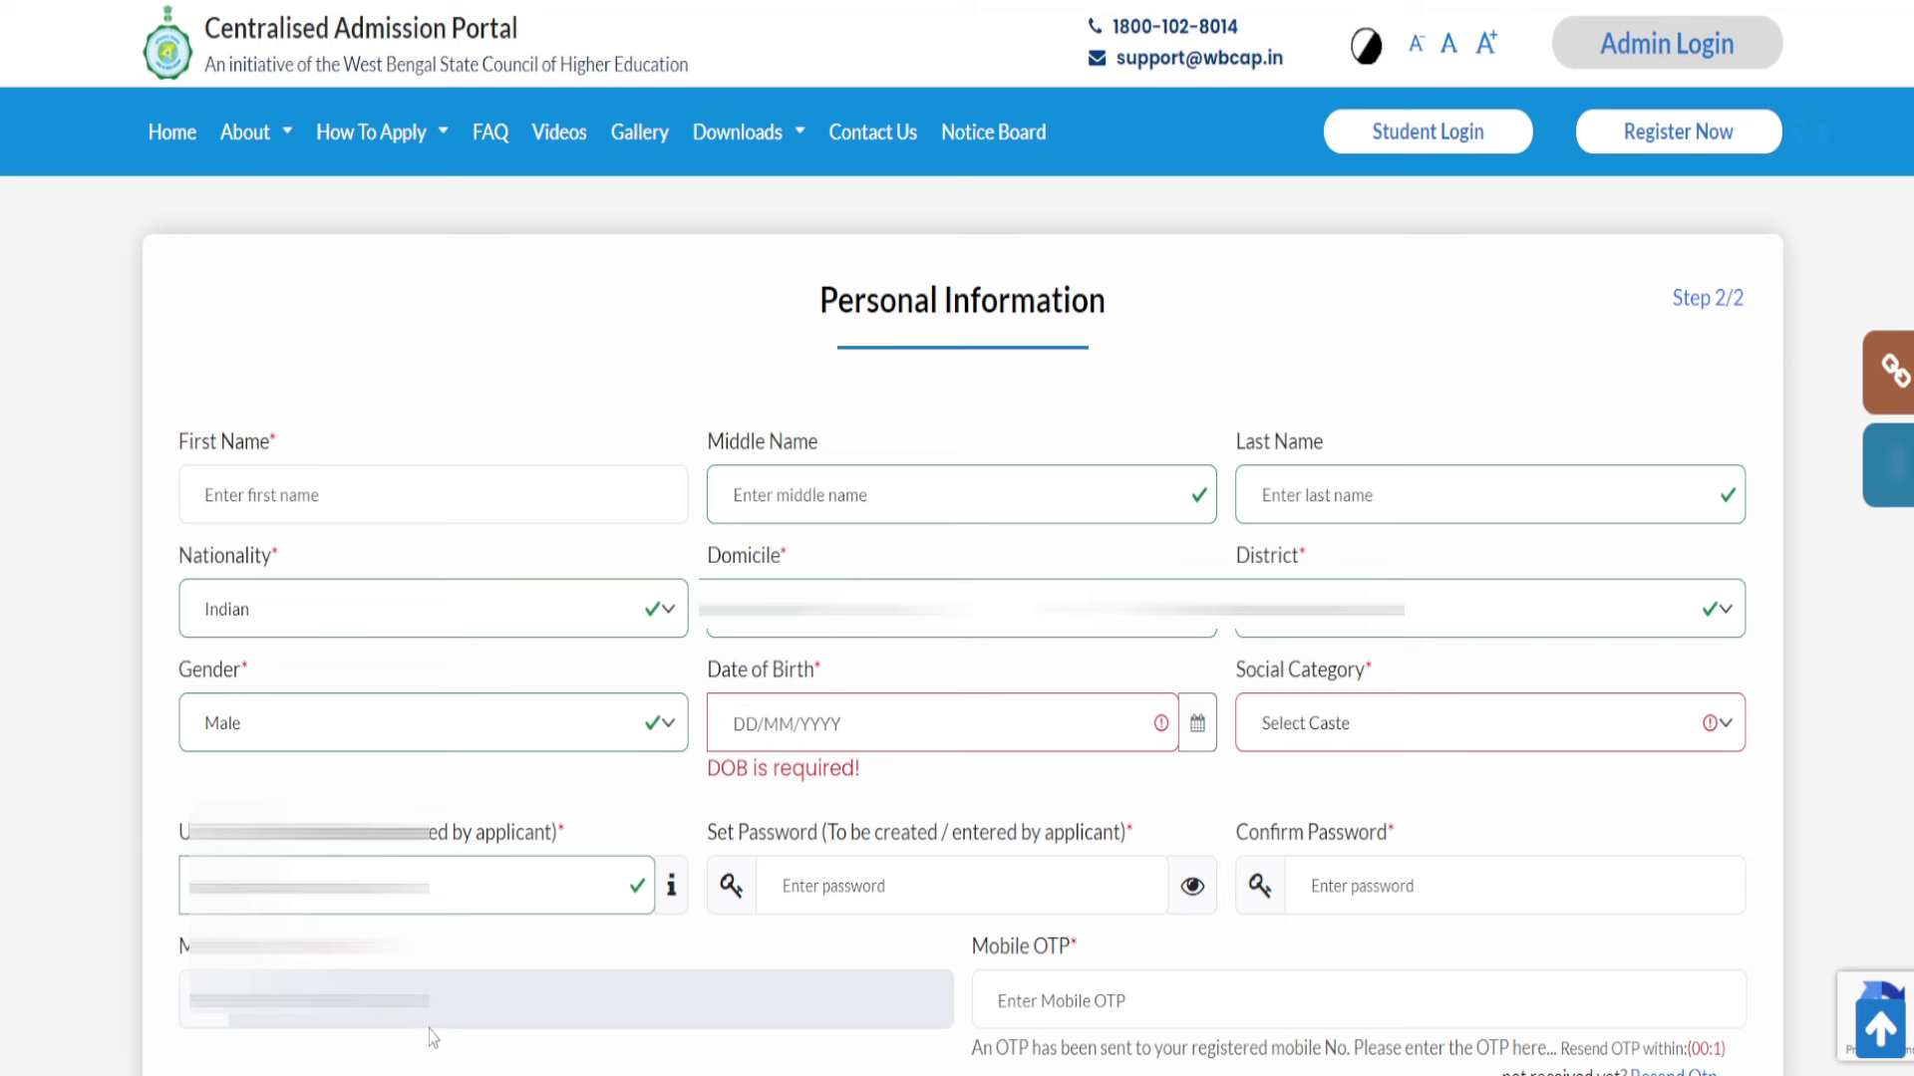
# State YES for having passed the 10+2 or equivalent examination and set the academic year to 2024
pyautogui.scroll(-7, 1094, 988)
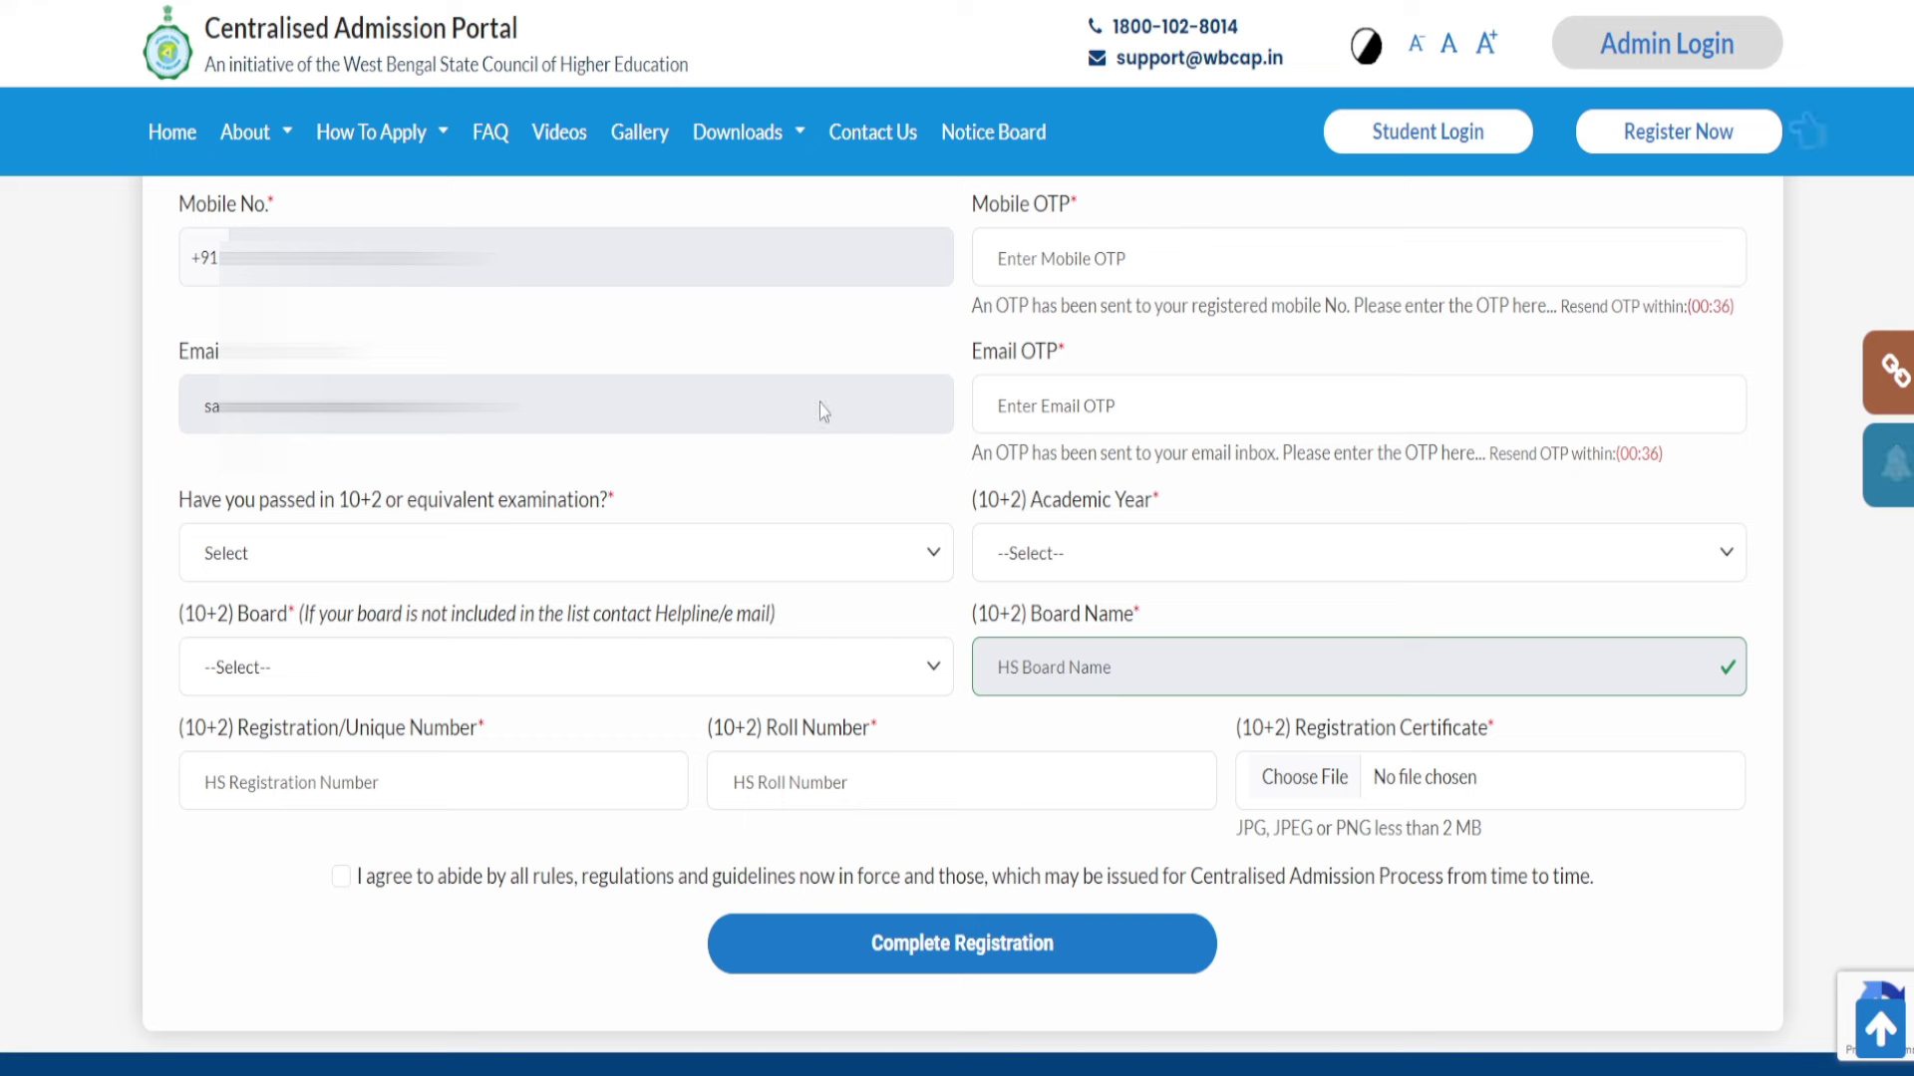
pyautogui.click(331, 563)
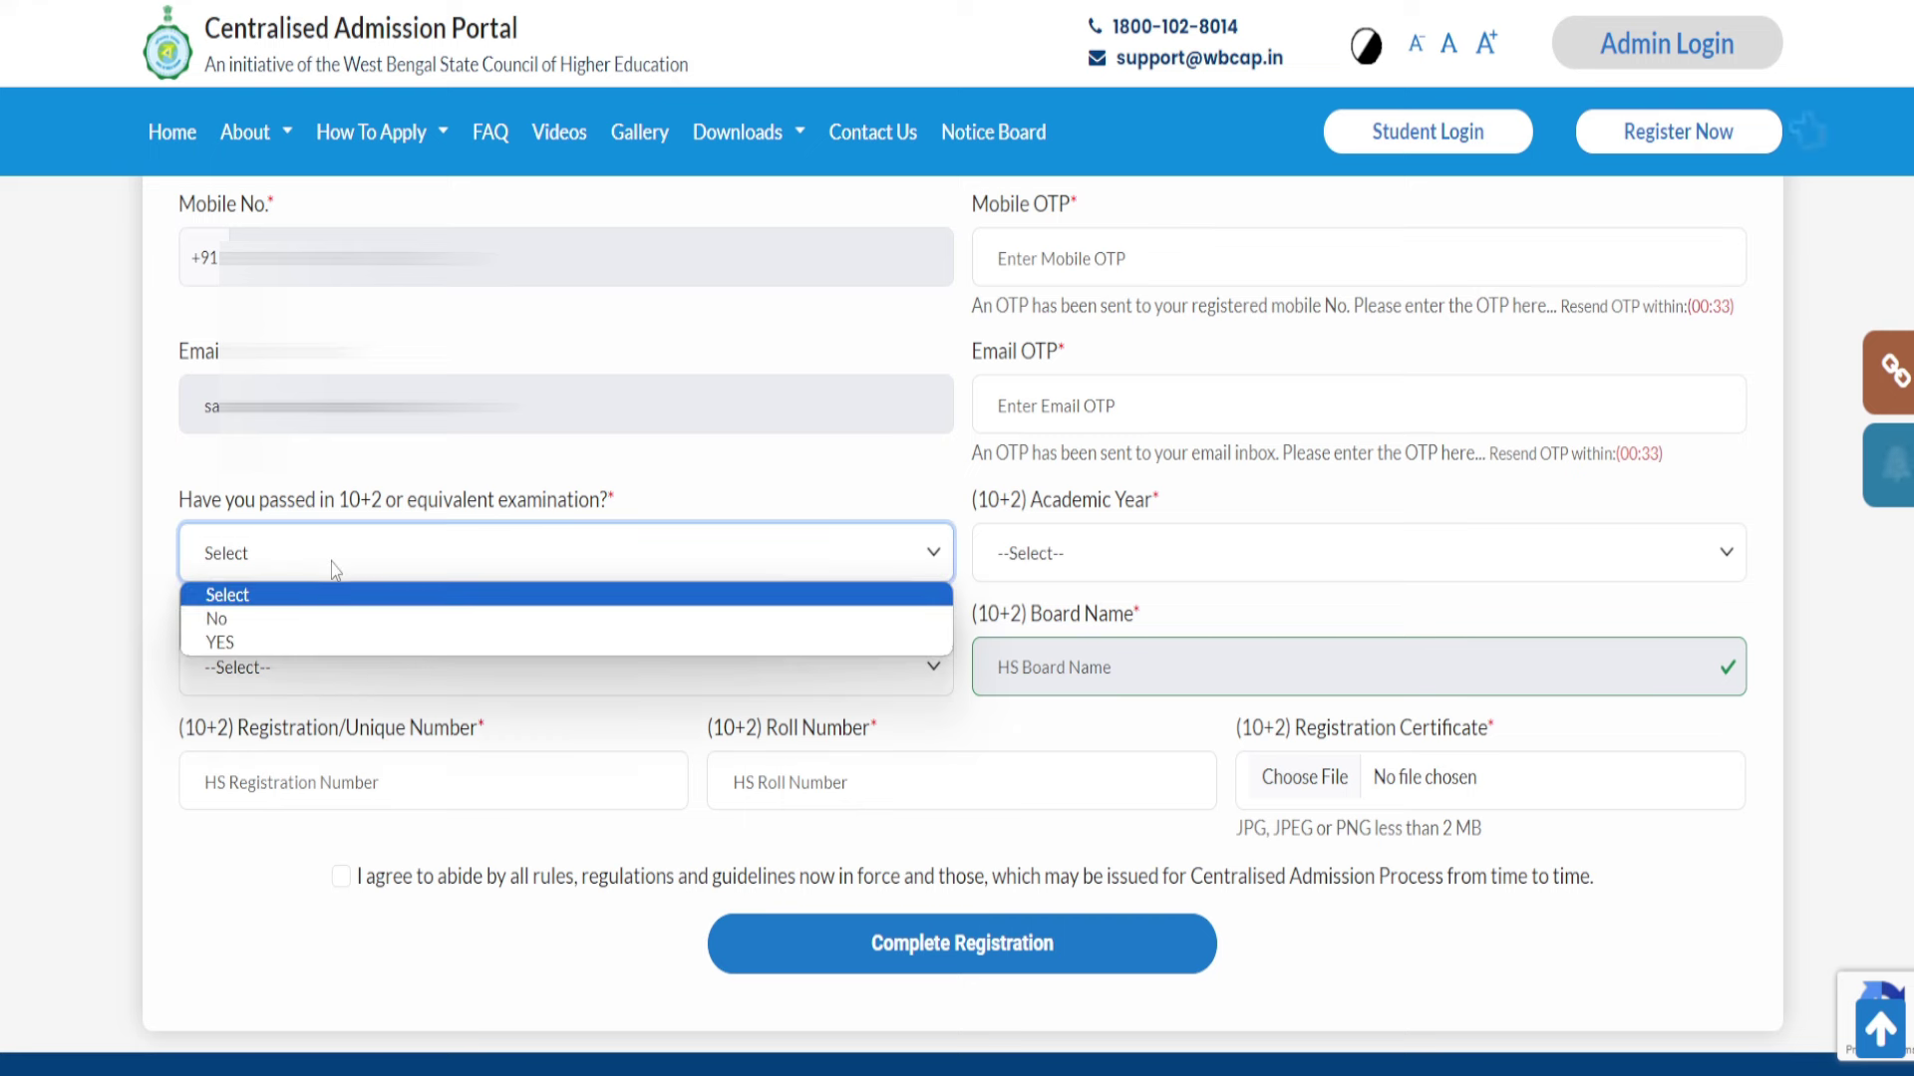
pyautogui.click(301, 641)
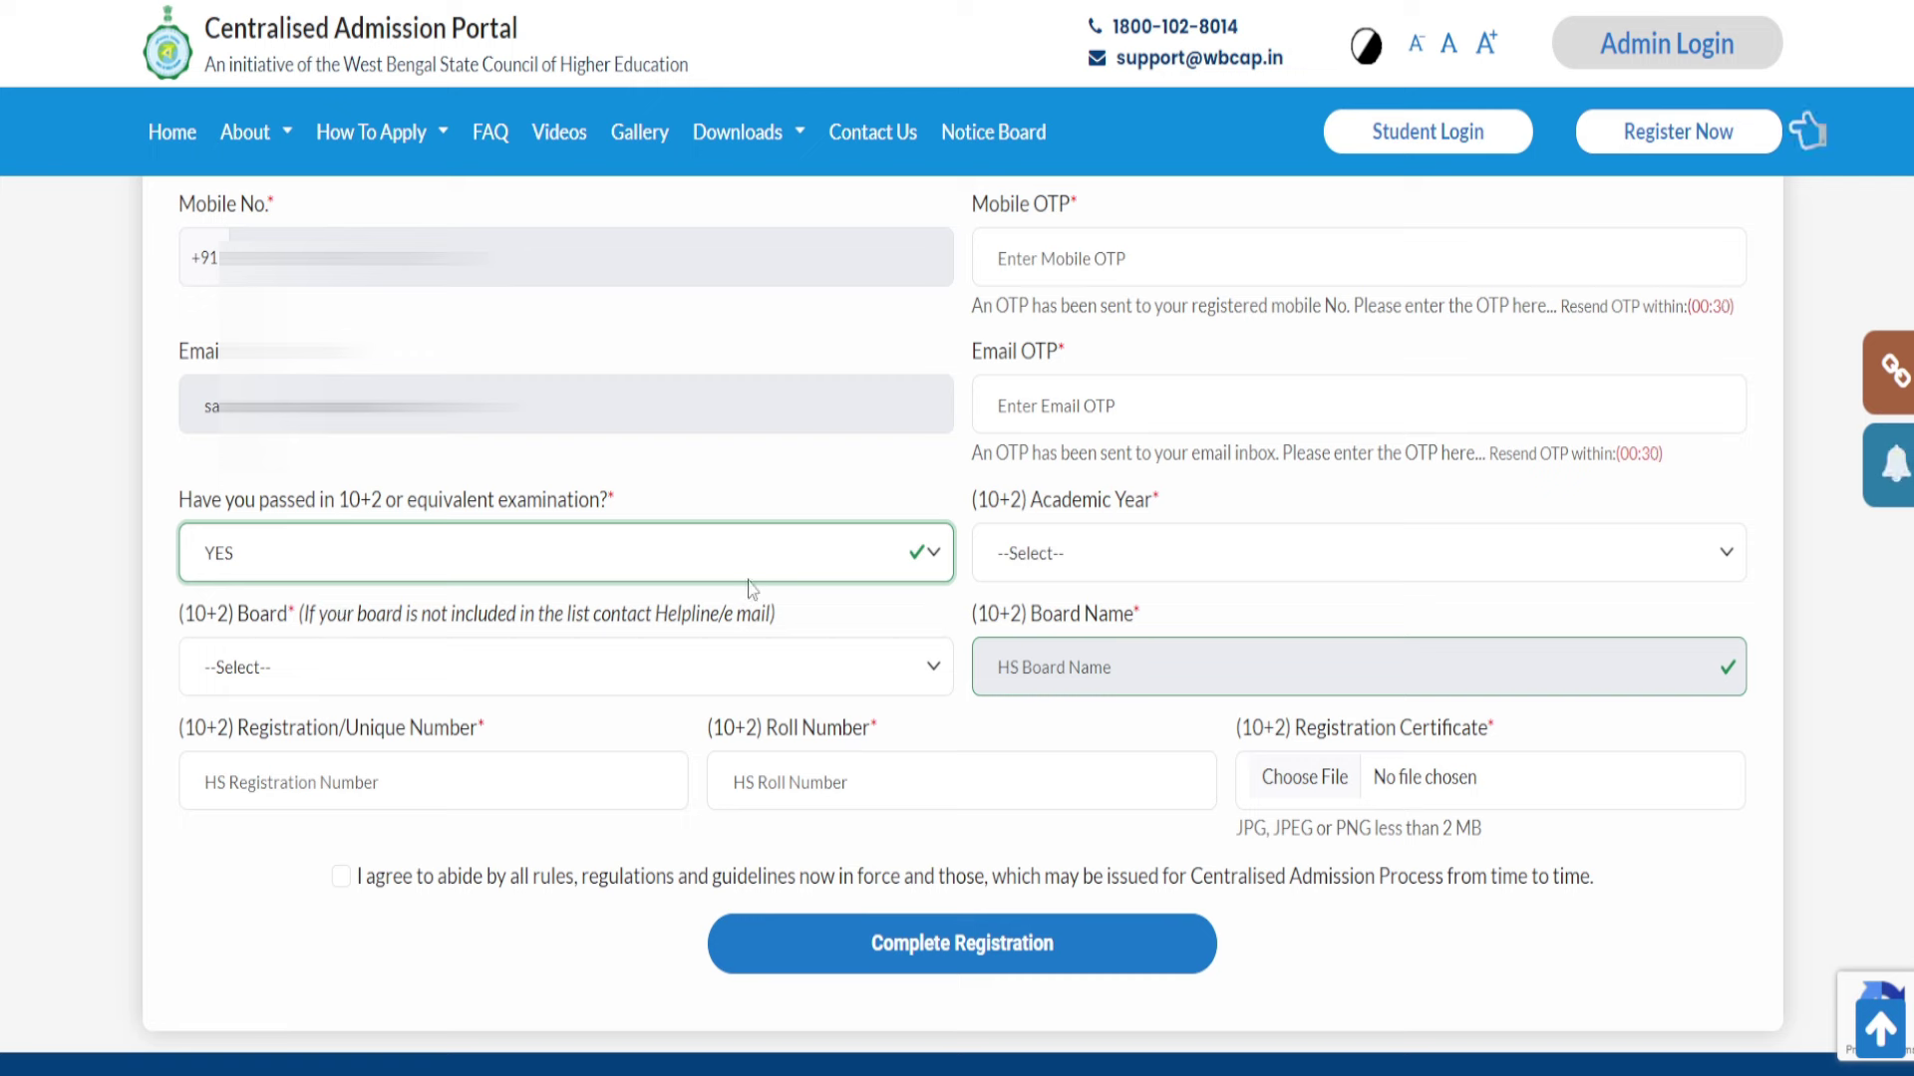
pyautogui.click(1086, 575)
pyautogui.click(1069, 616)
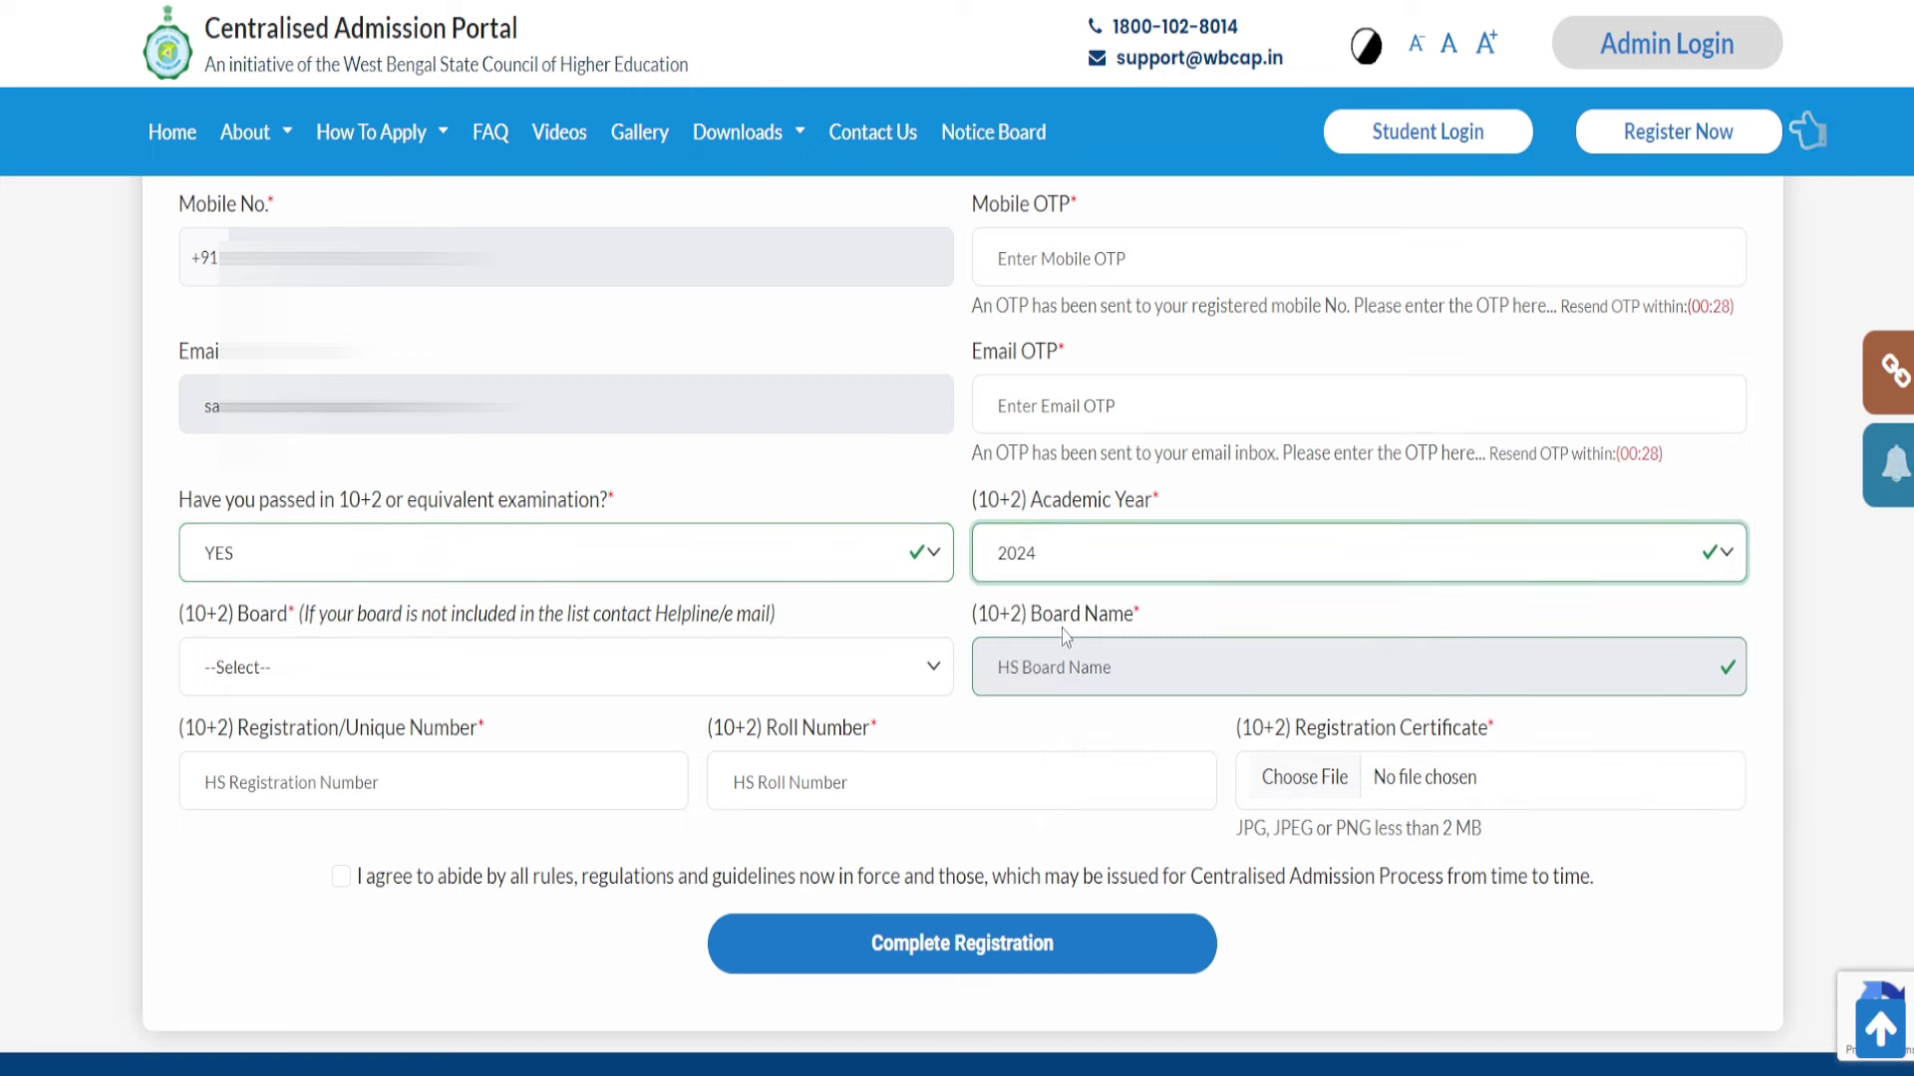
# Choose West Bengal Council of Higher Secondary Education as the 10+2 board and agree to the admission rules and guidelines
pyautogui.click(273, 664)
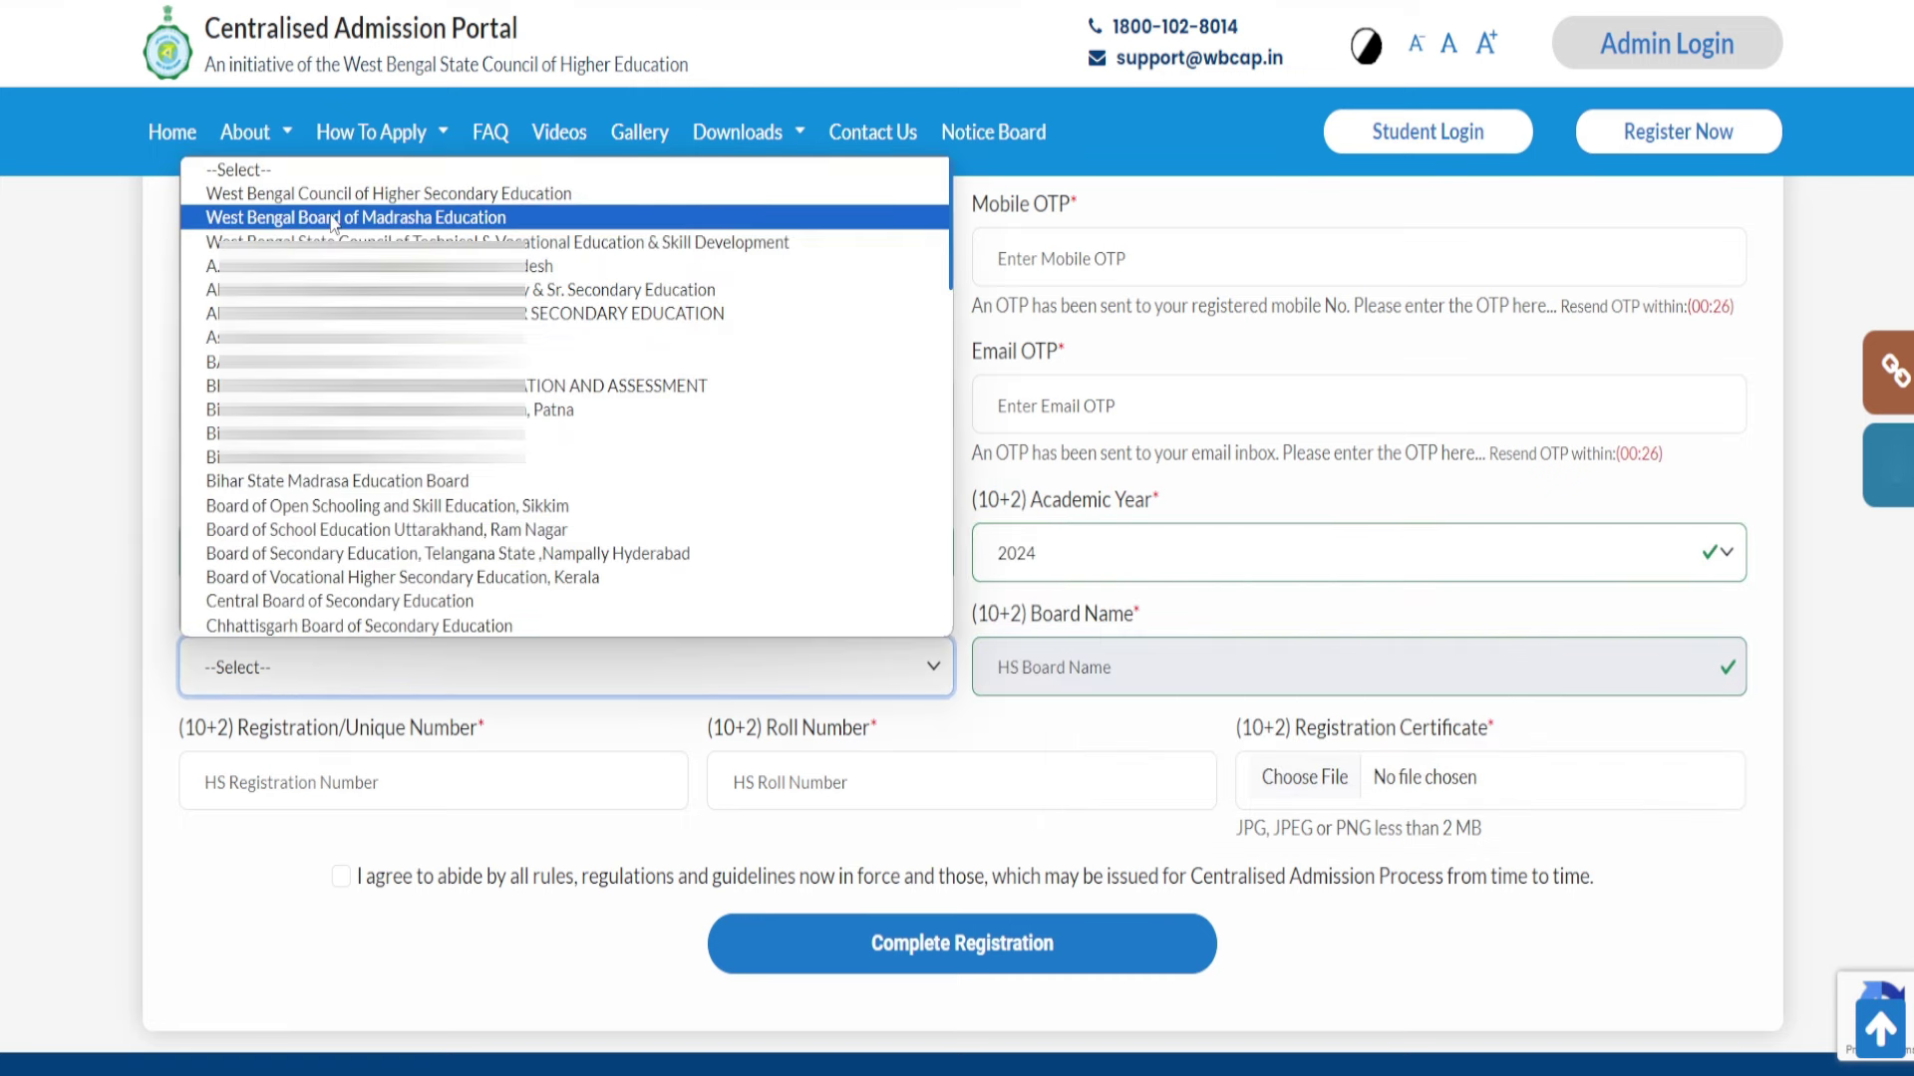
pyautogui.click(343, 200)
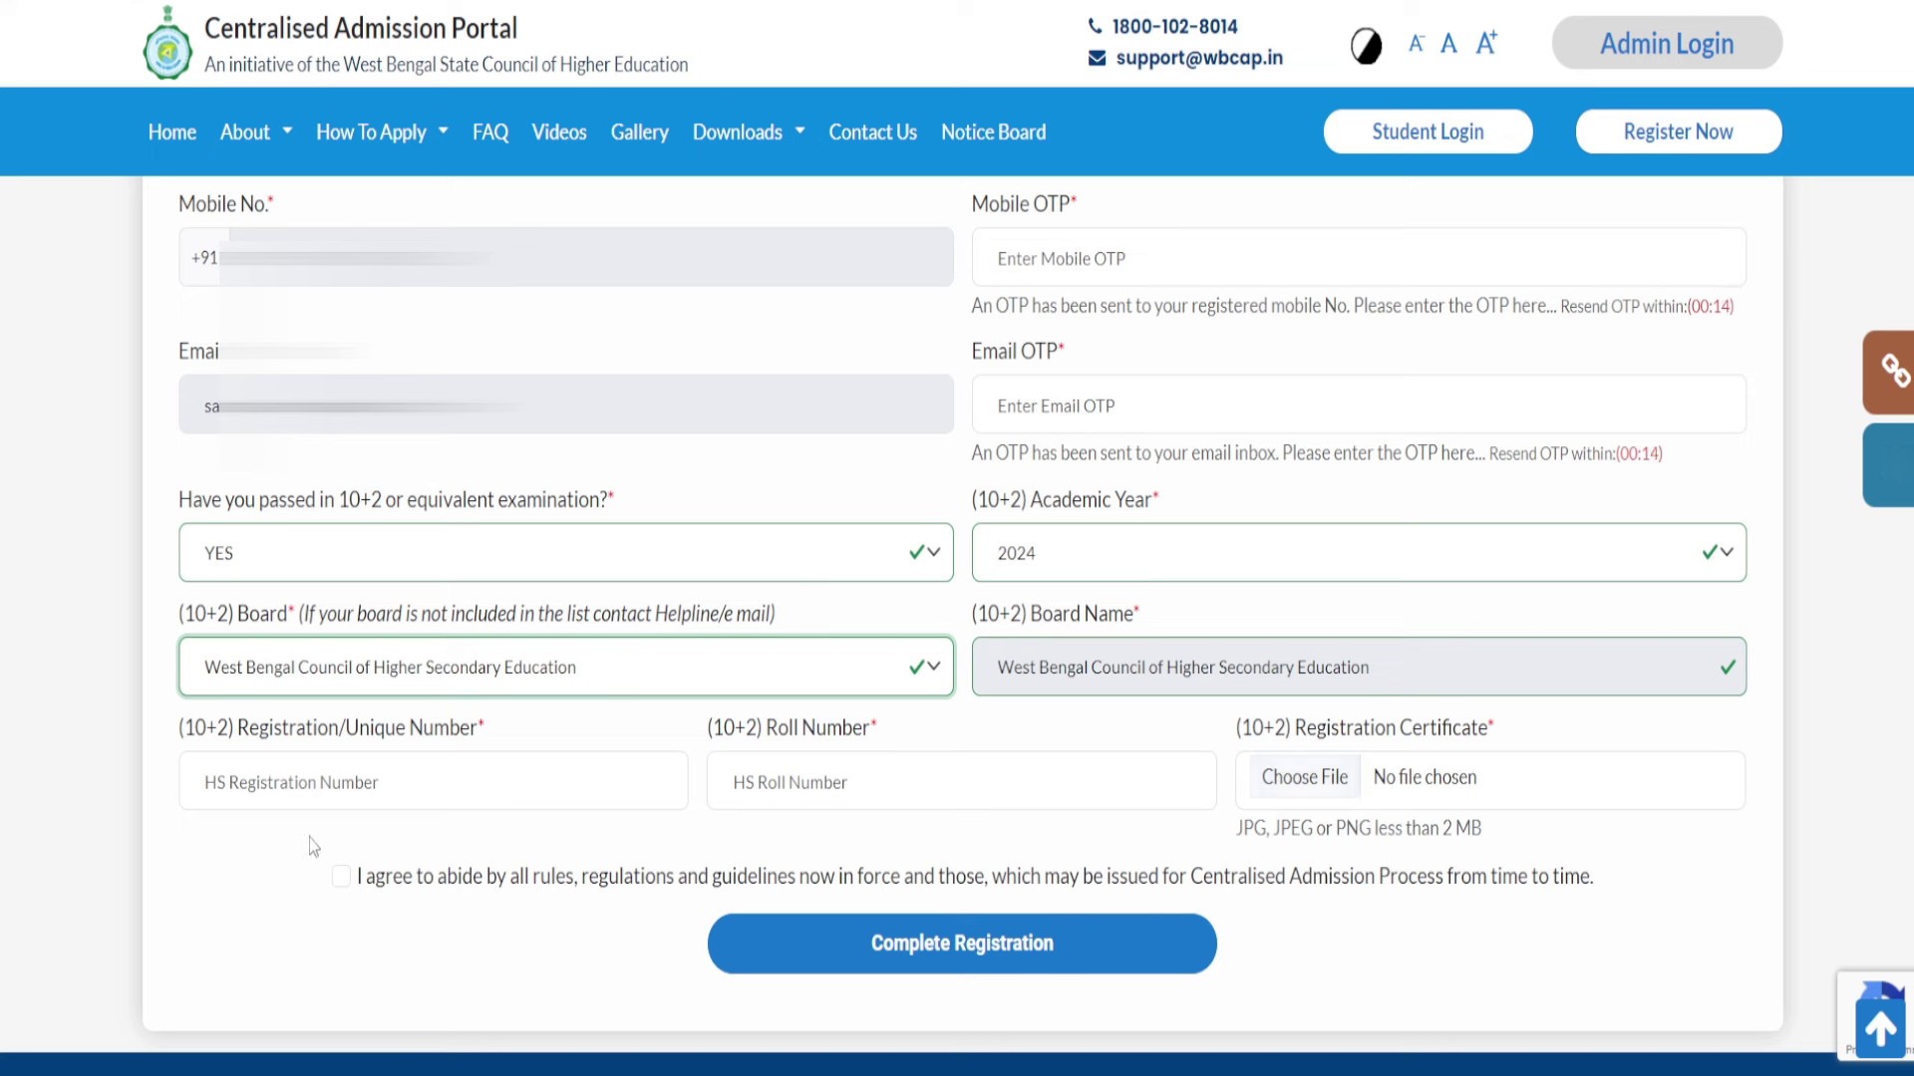
pyautogui.click(343, 881)
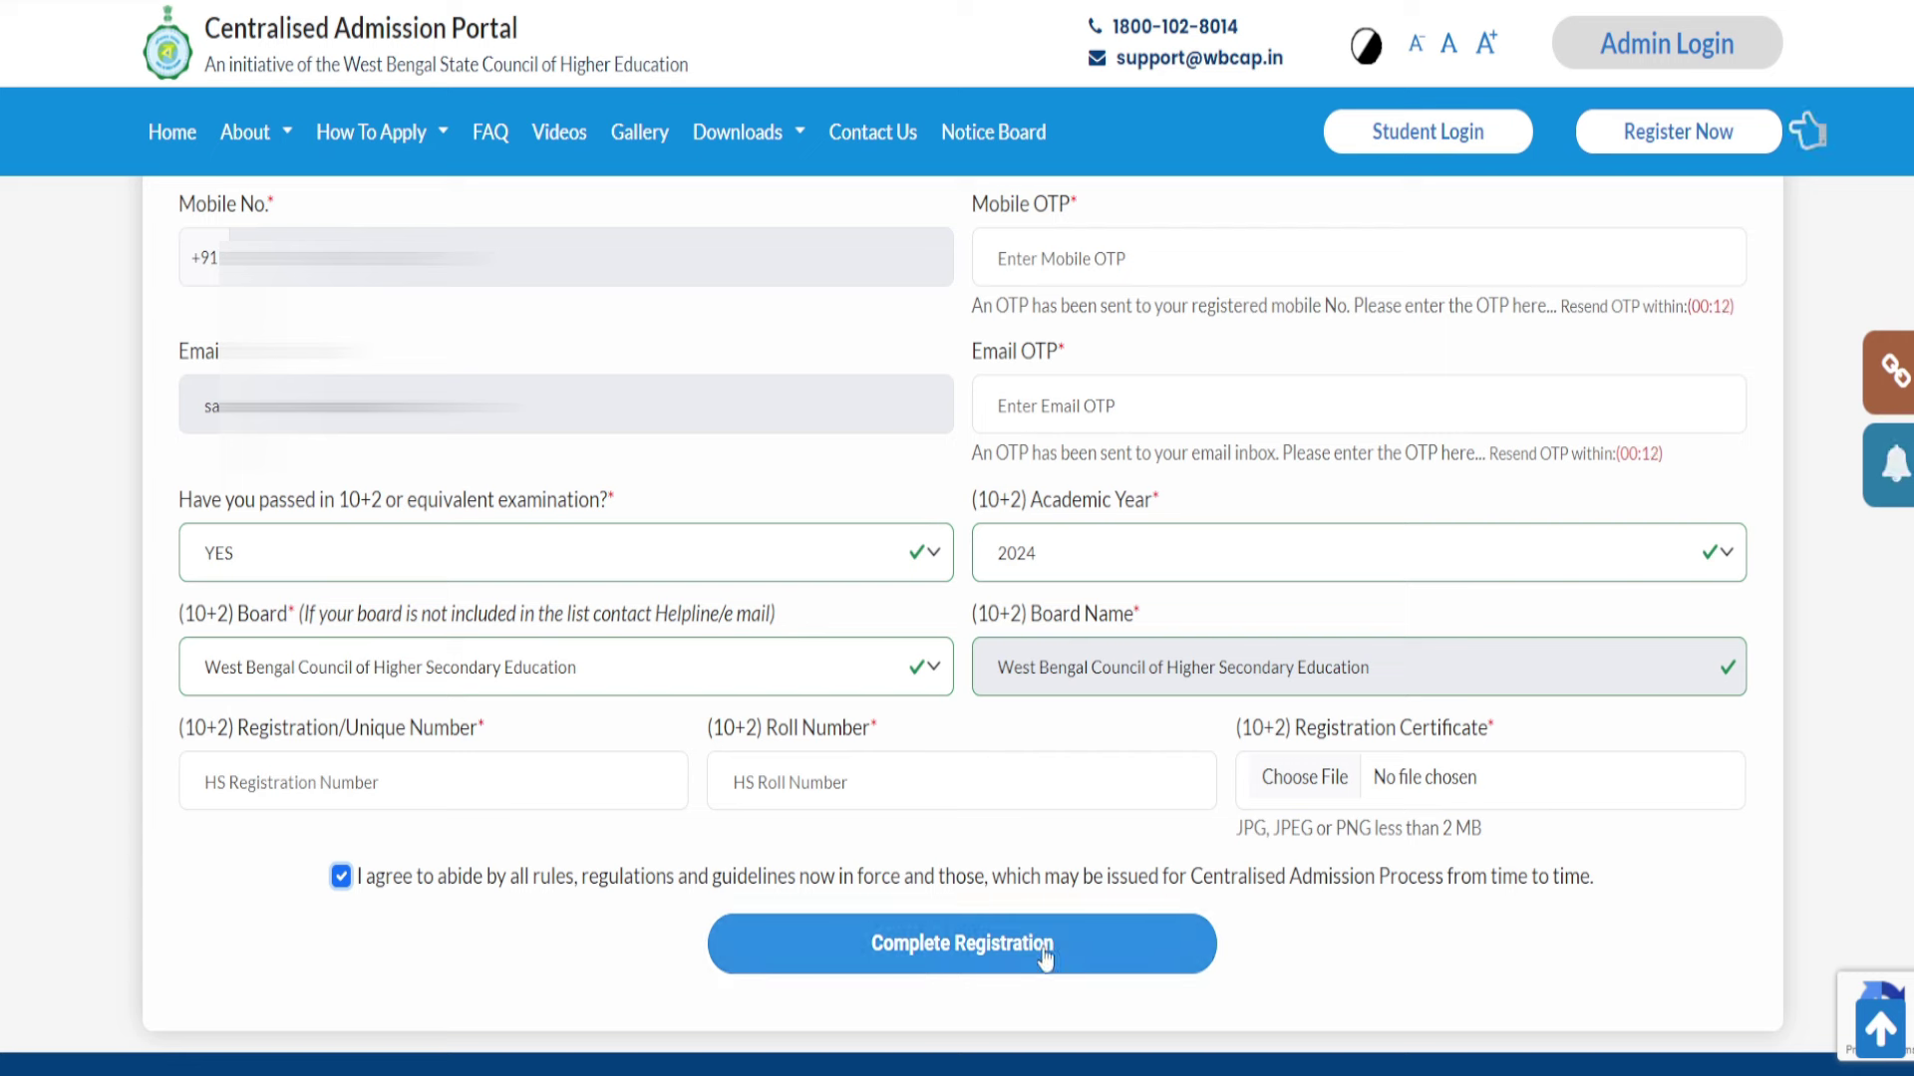